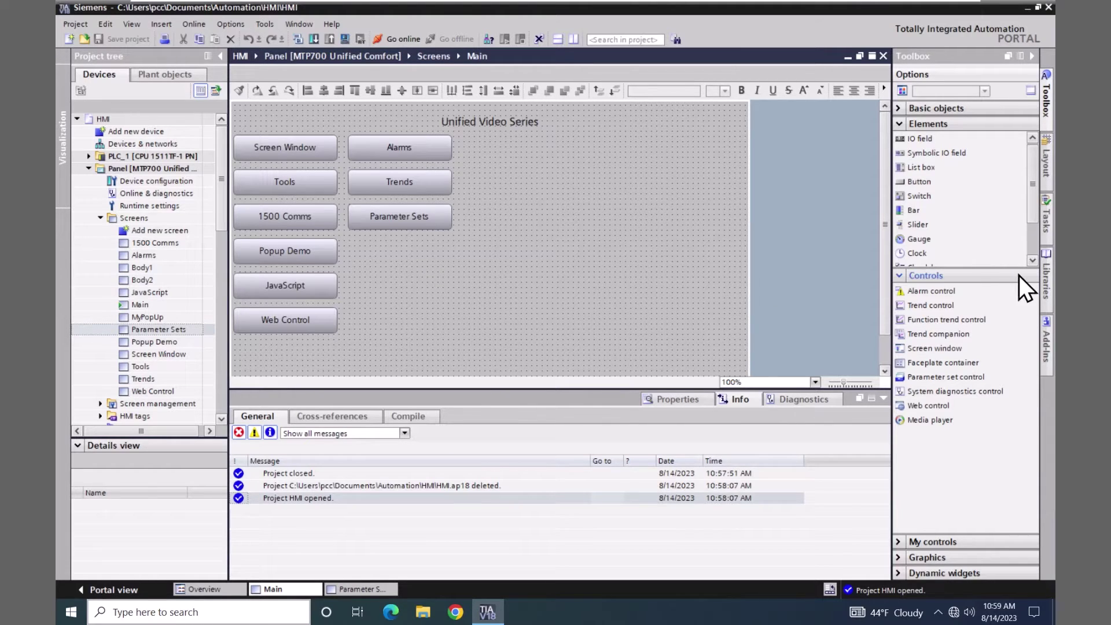
- Add a new HMI user data type to the project library, named RecipeRecType
click(1046, 276)
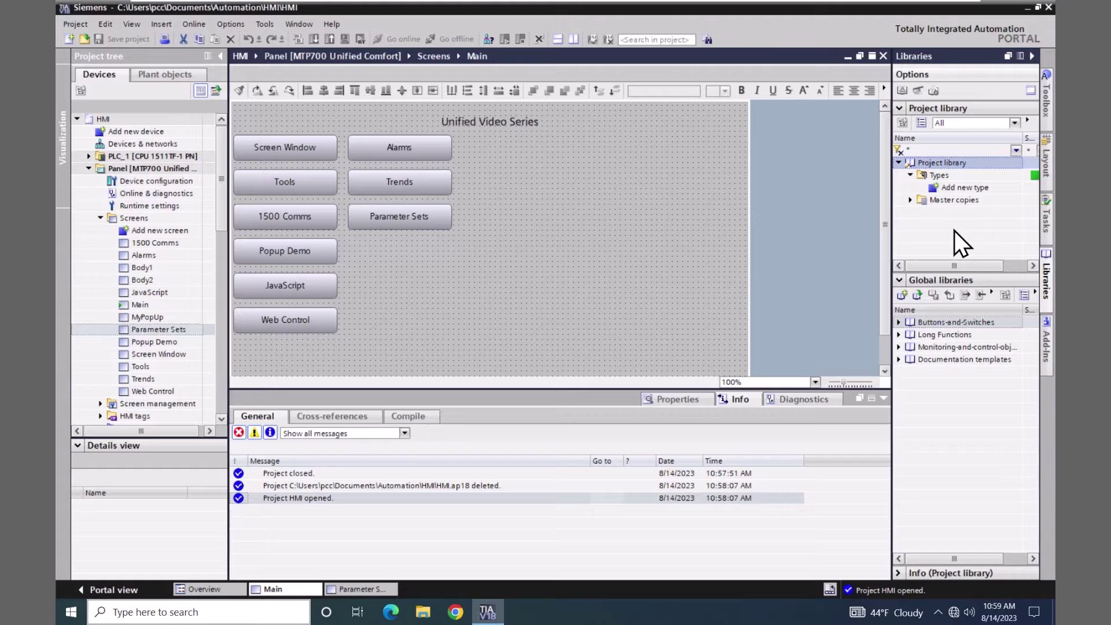
double_click(932, 189)
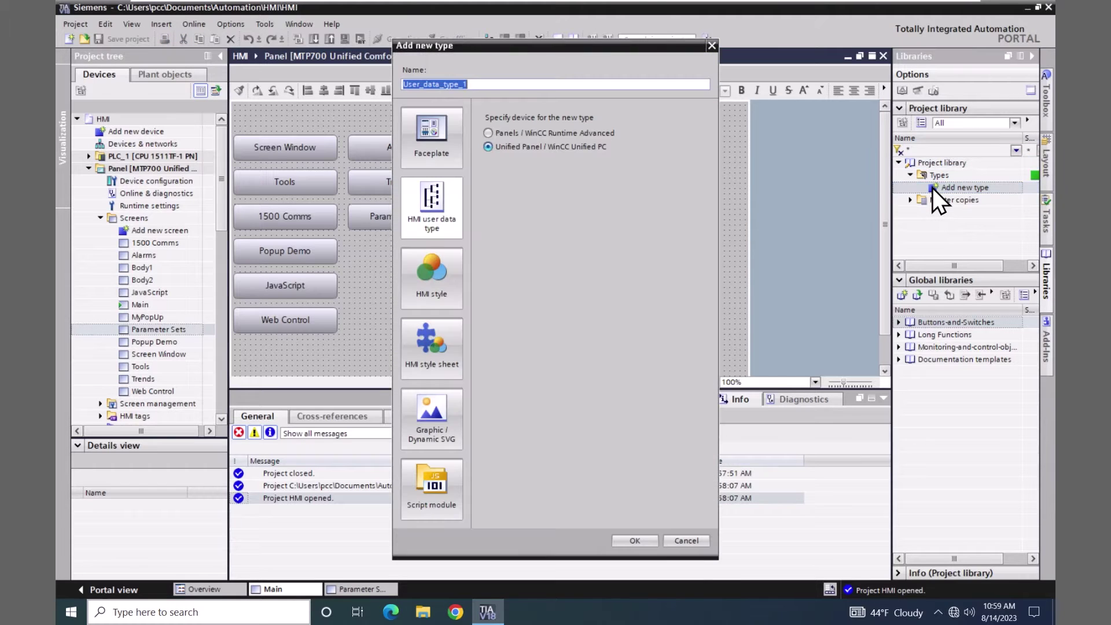
click(433, 214)
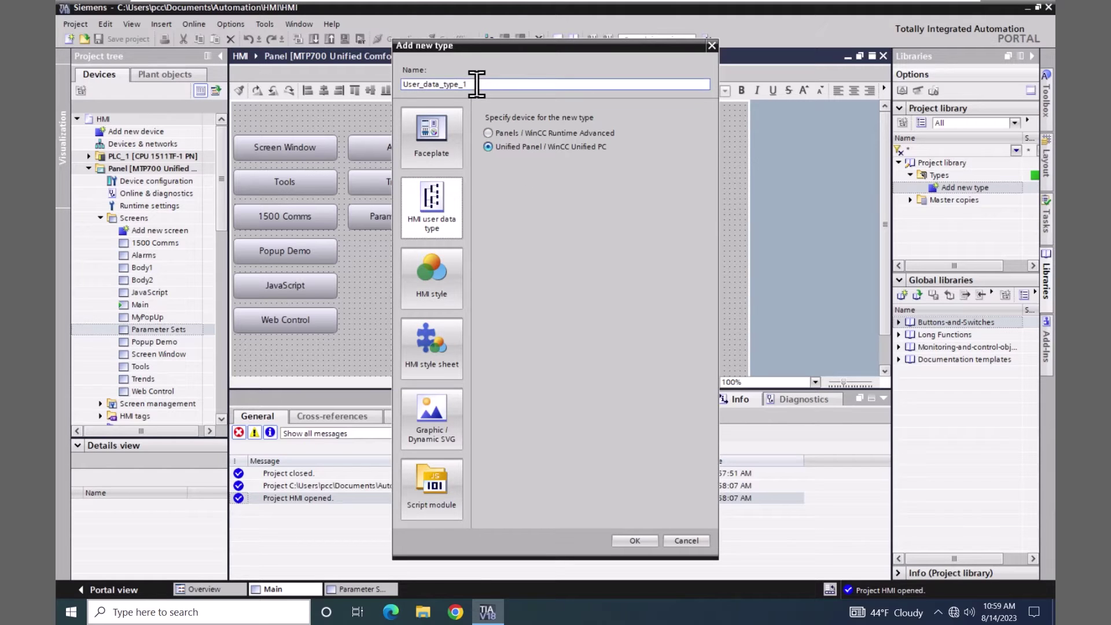
drag(471, 84, 380, 76)
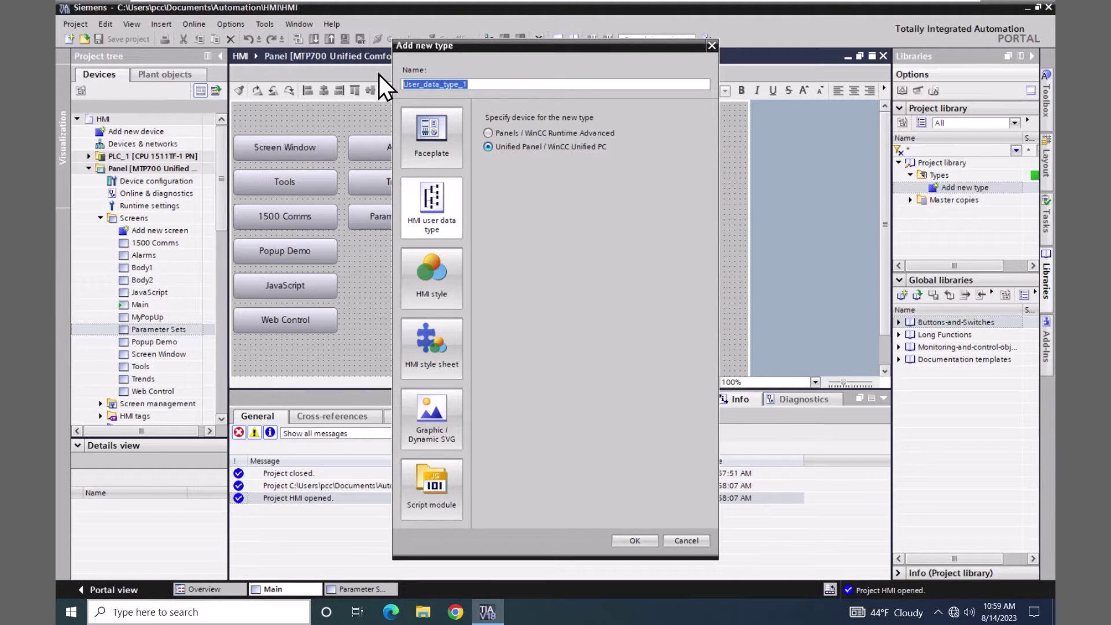
text(Recipe)
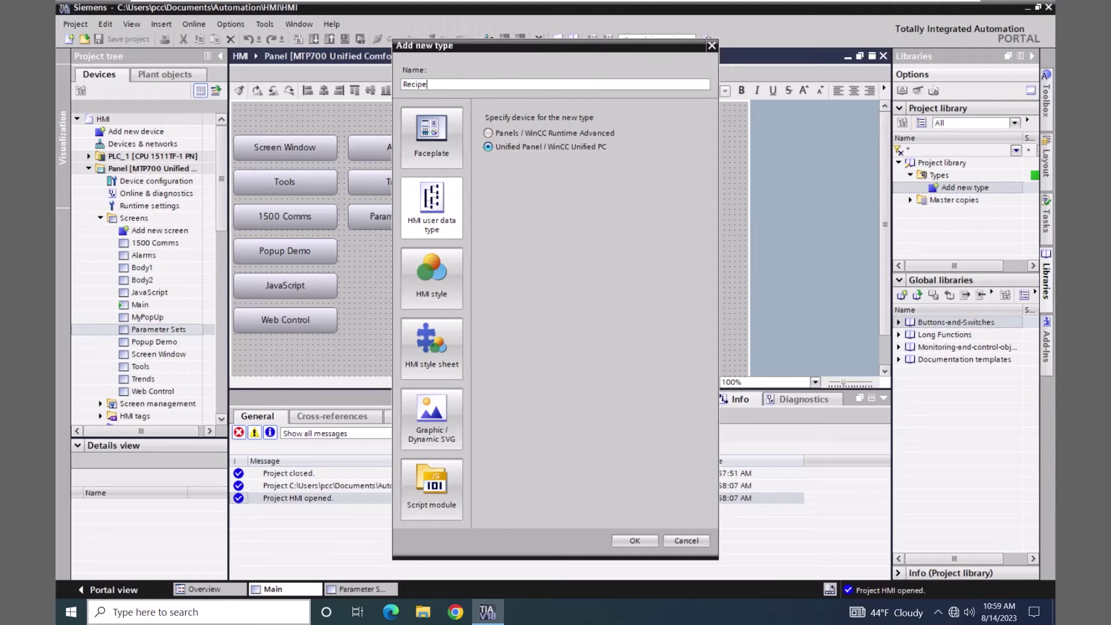
text(RecType)
- Create the RecipeRecType data type, keeping internal communication as its driver
click(634, 540)
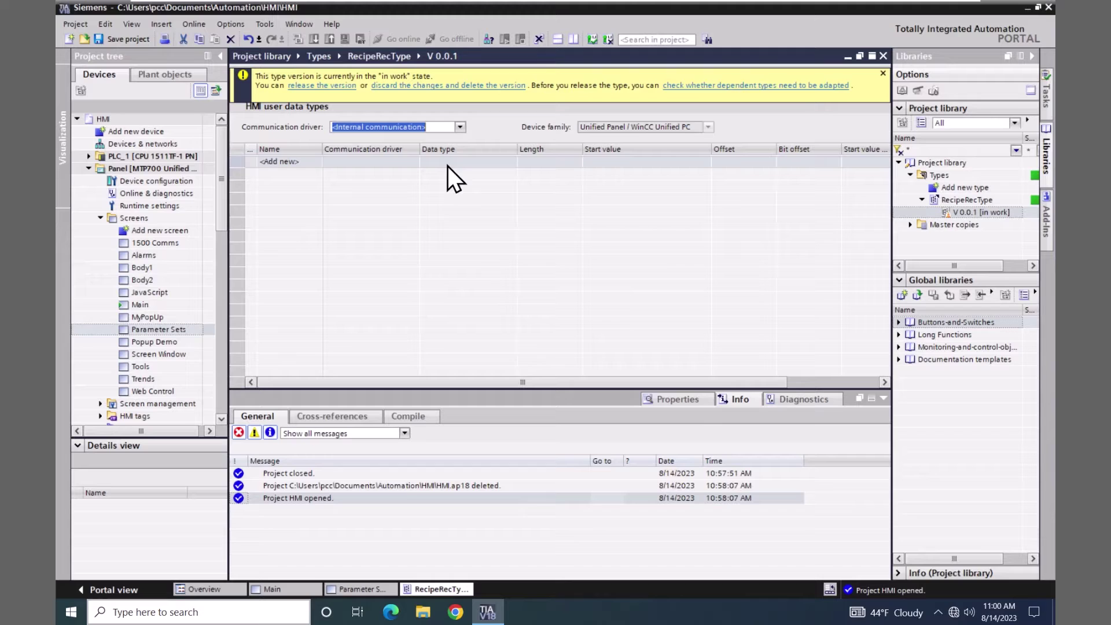
click(463, 131)
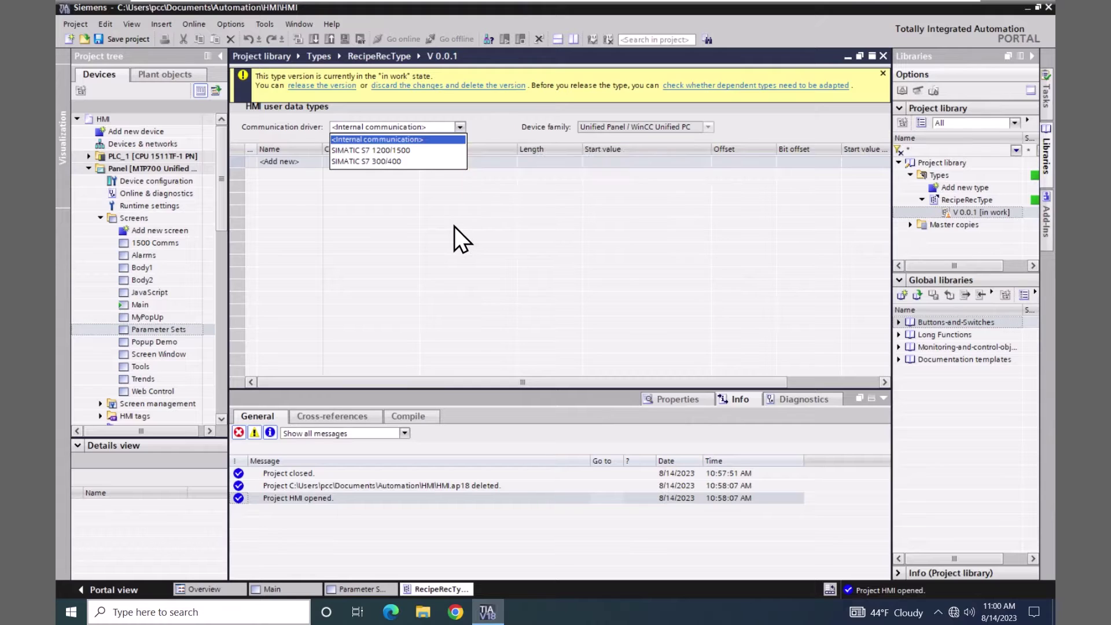
key(Escape)
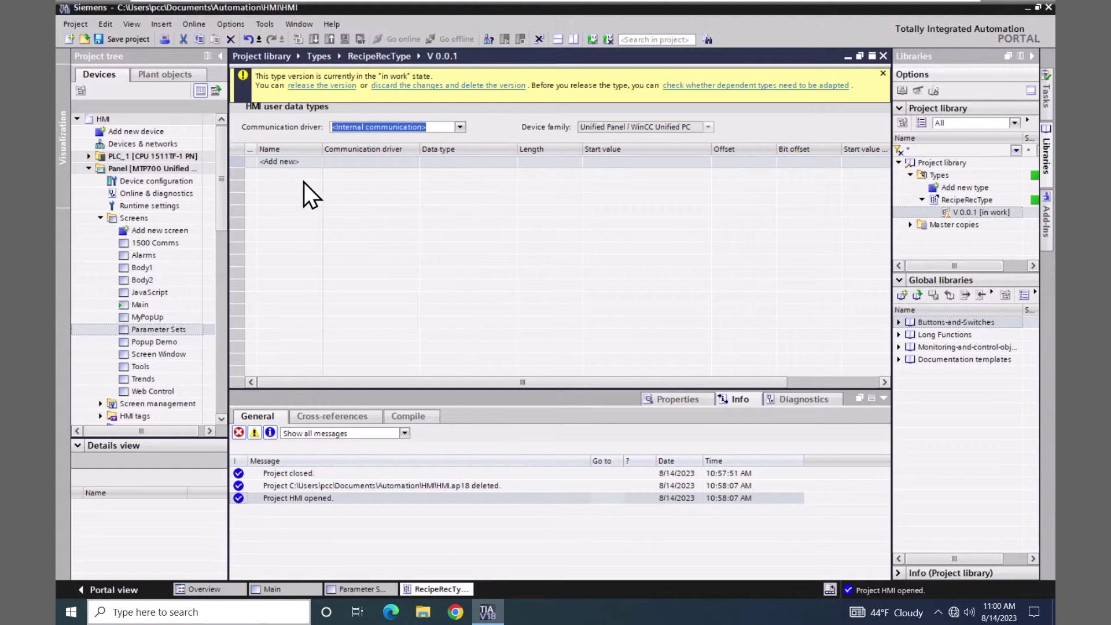
- Add two Int elements, Val_1 and Val_2, to RecipeRecType
click(287, 162)
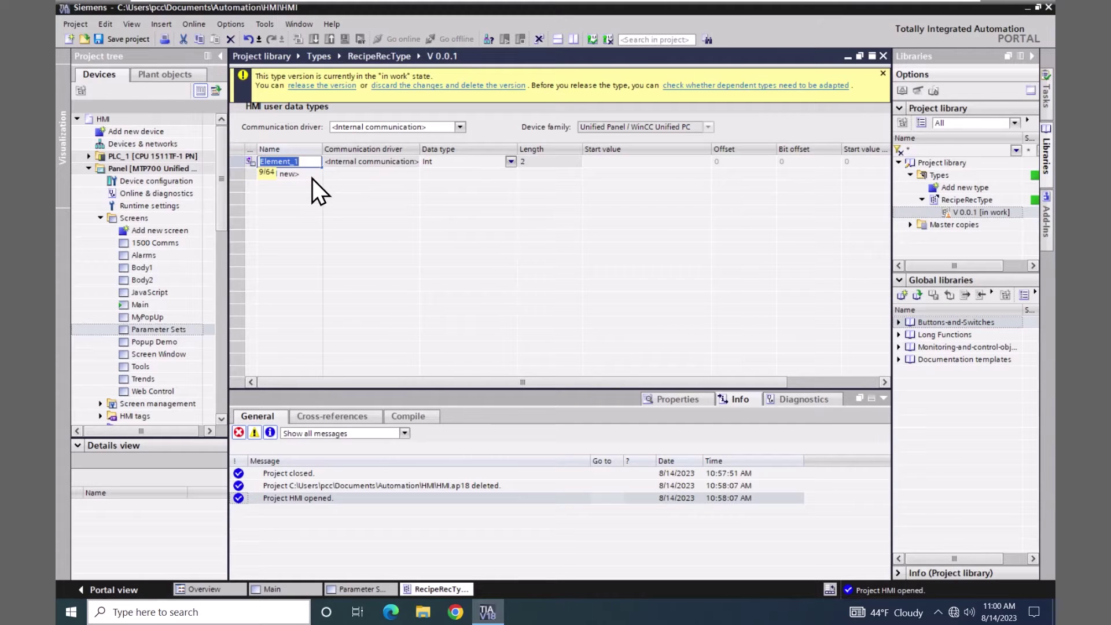
text(Val)
key(Return)
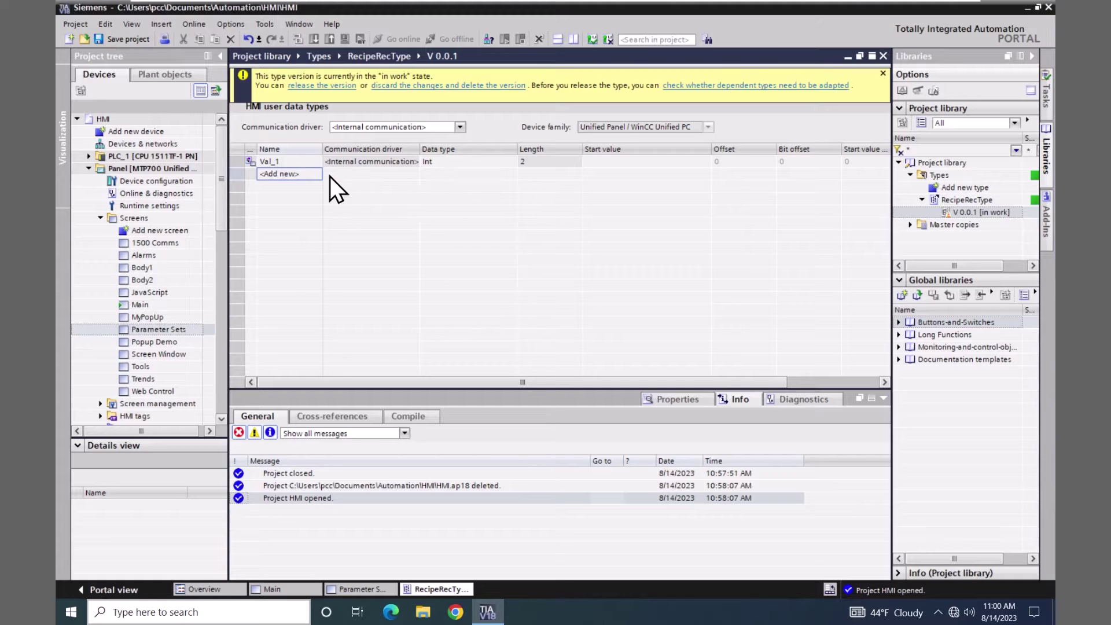
click(290, 175)
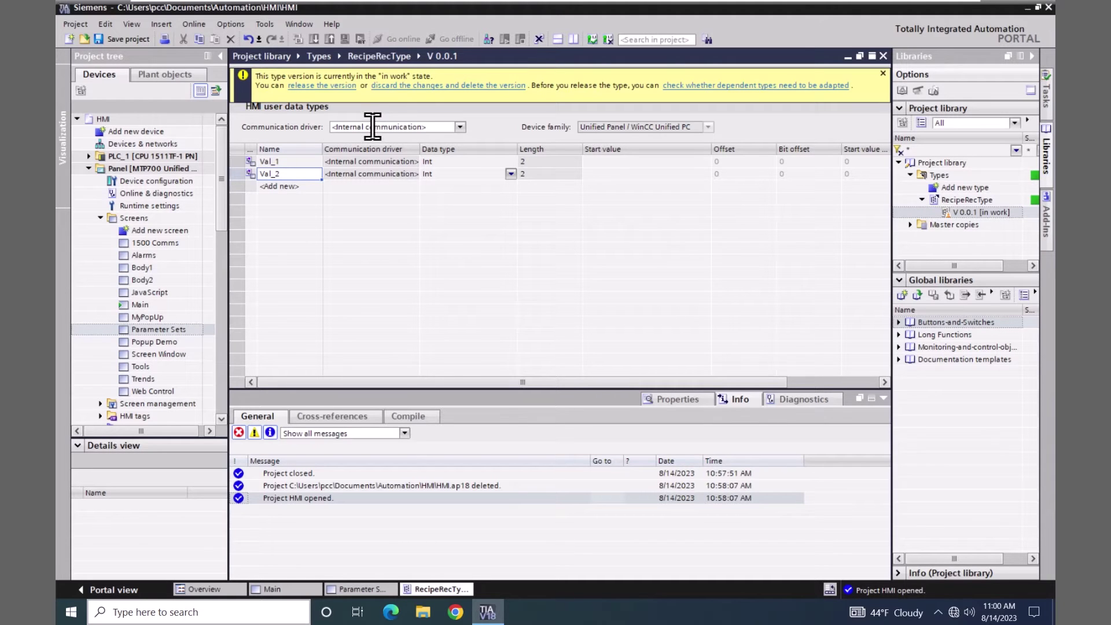
- Release RecipeRecType V 0.0.1 with the default release settings
click(341, 87)
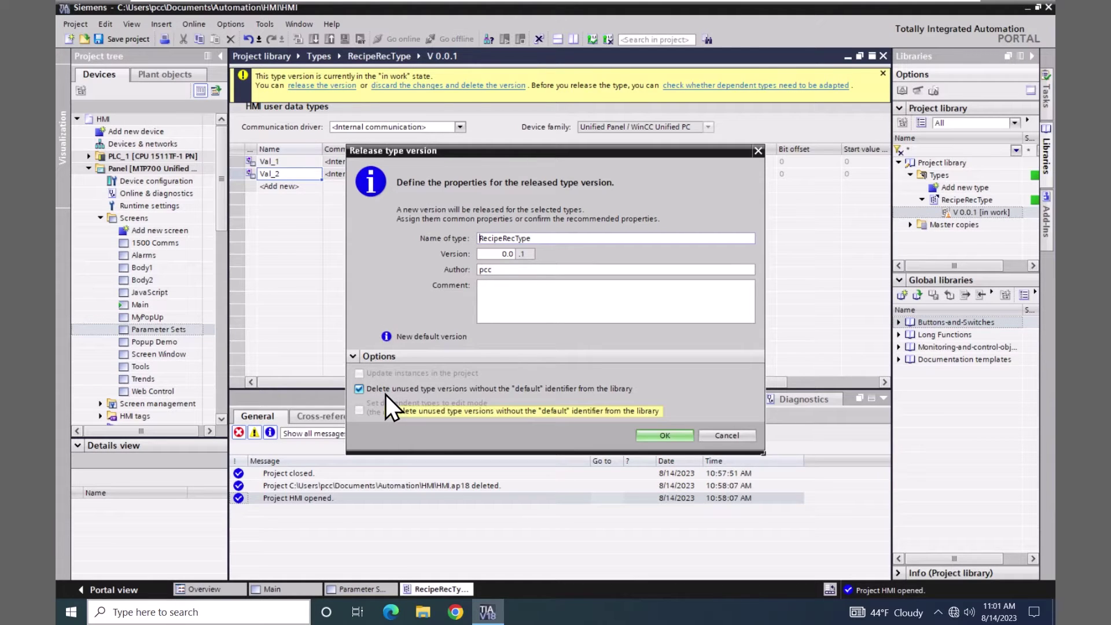
mouse_move(386, 396)
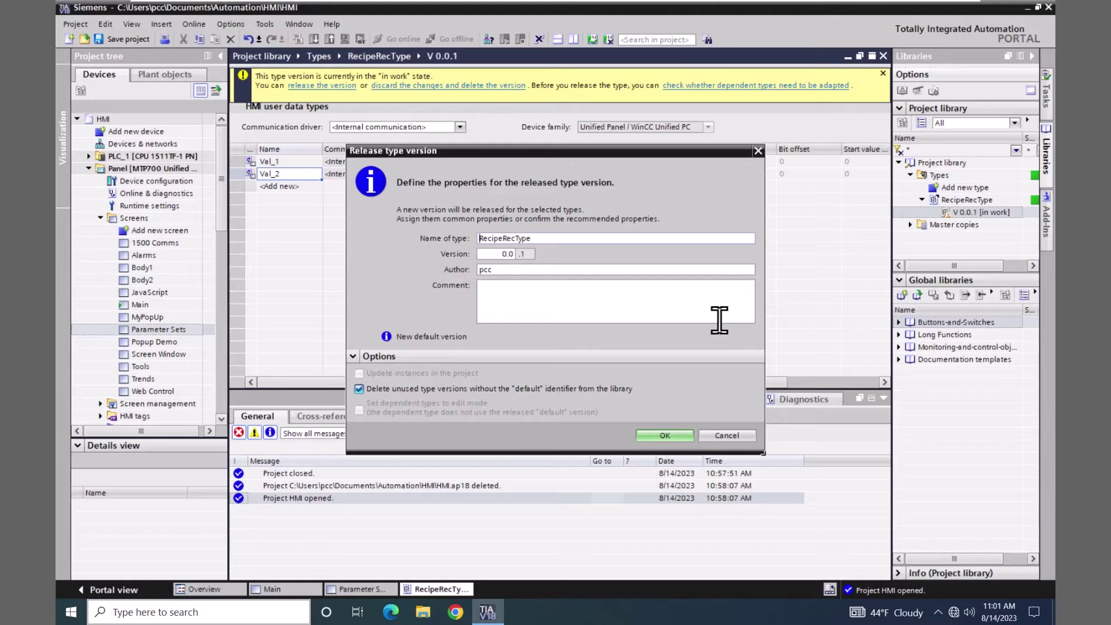
click(672, 436)
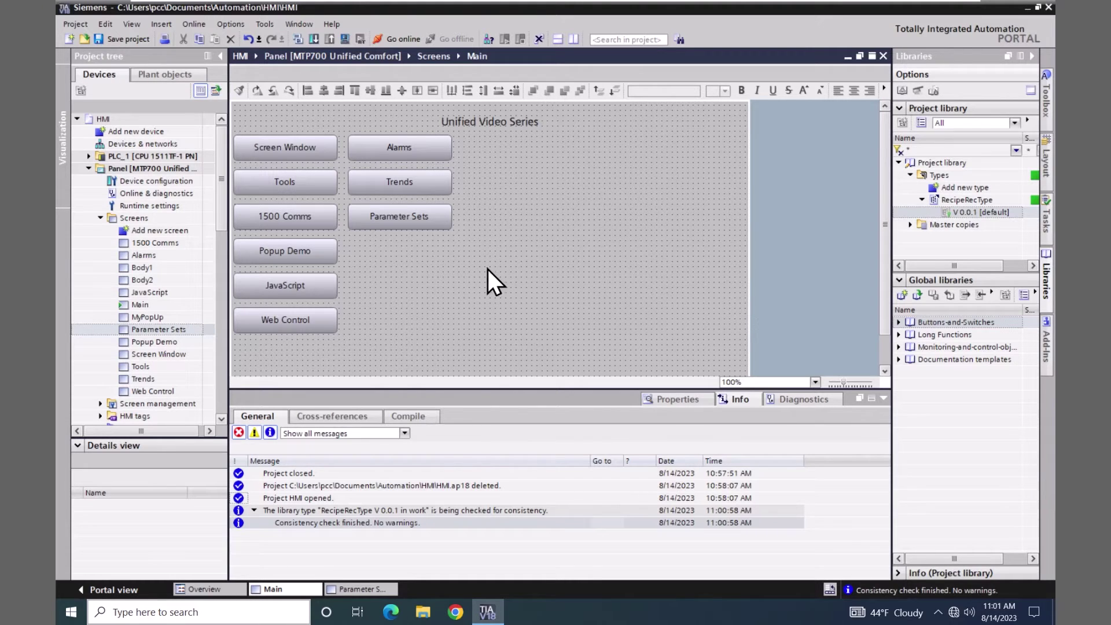
- Open the HMI Demo Tags table and add a tag named RecipeTags
drag(219, 223, 222, 252)
click(100, 329)
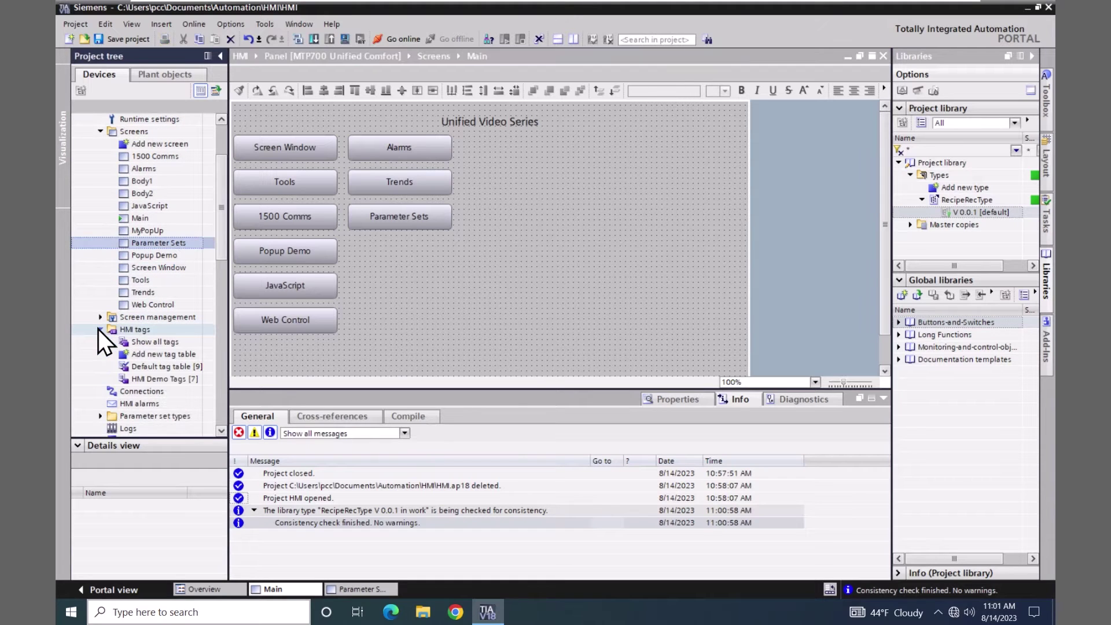
double_click(124, 377)
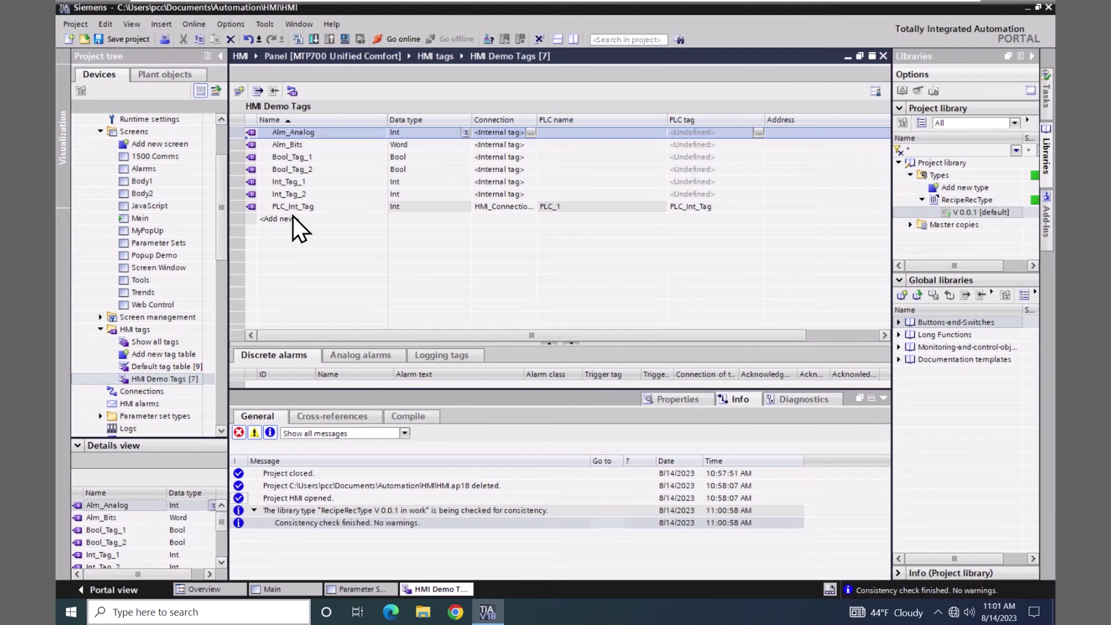
double_click(286, 218)
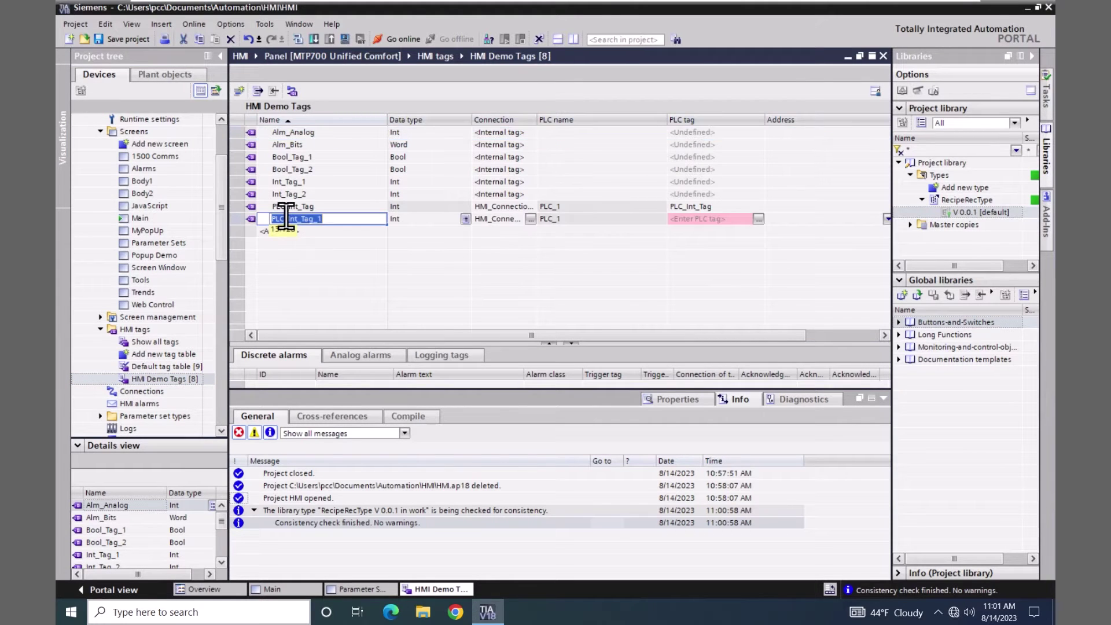
text(R)
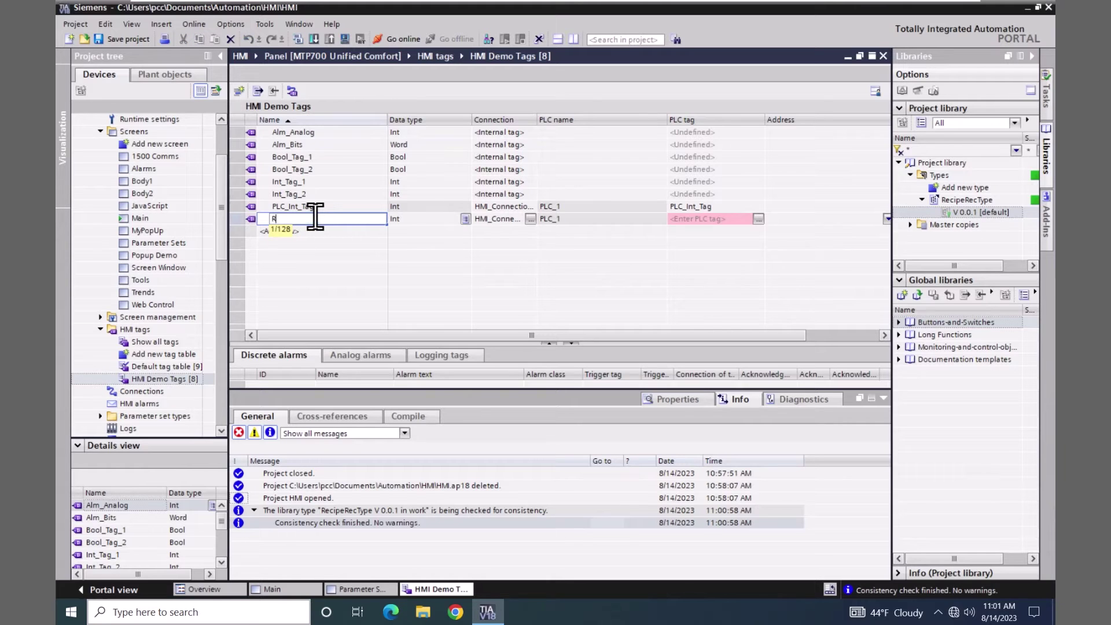
text(ecipeTags)
key(Return)
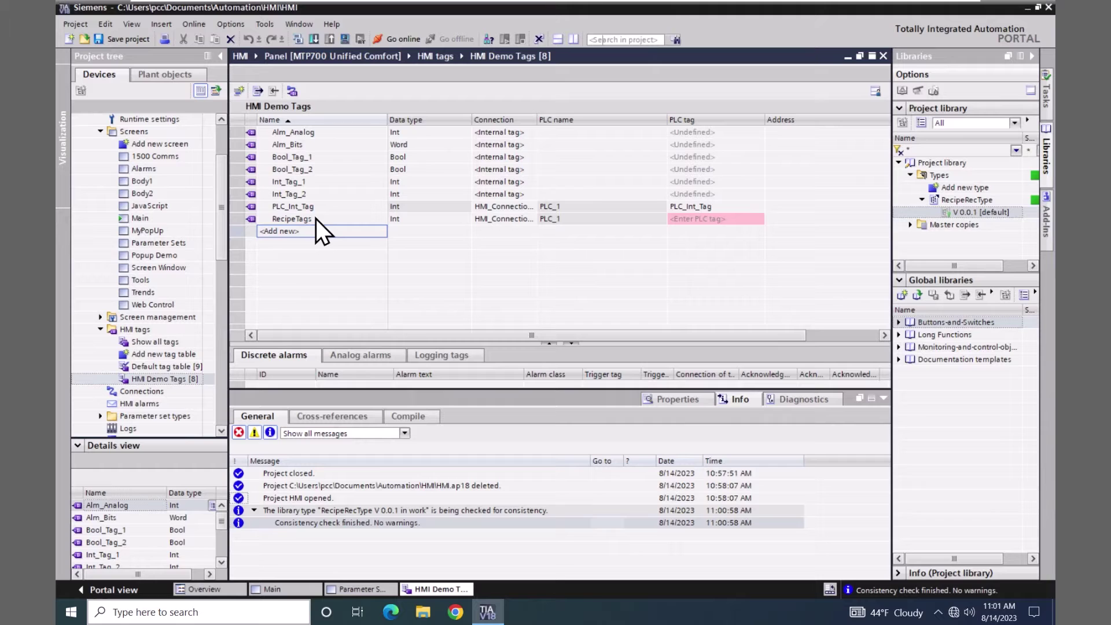
- Make RecipeTags an internal tag of type RecipeRecType V 0.0.1, showing Val_1 and Val_2
click(504, 220)
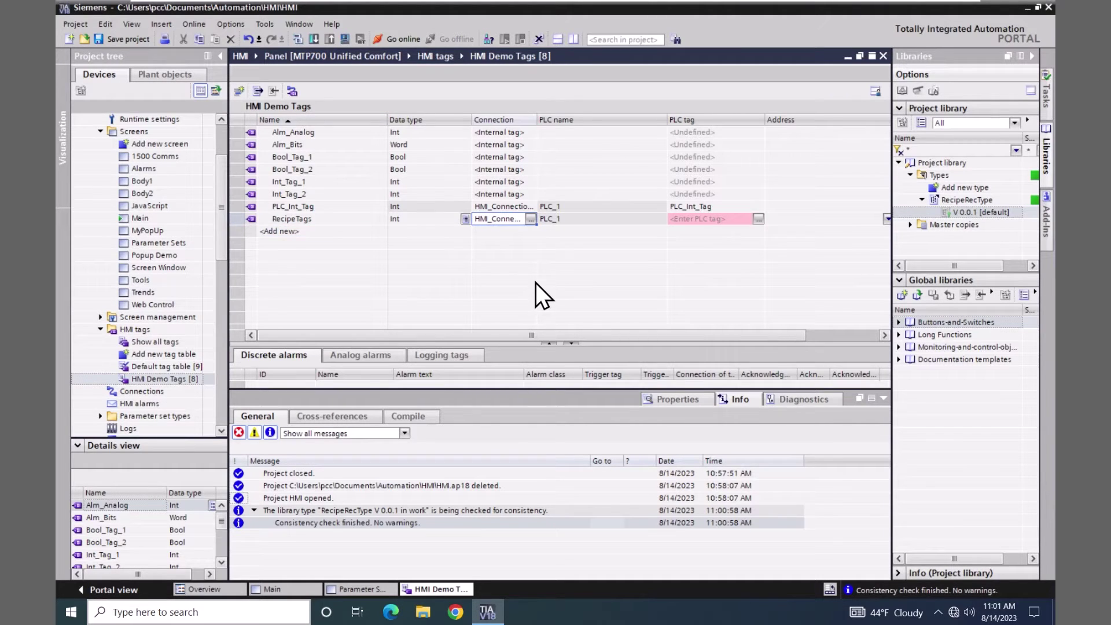
click(530, 222)
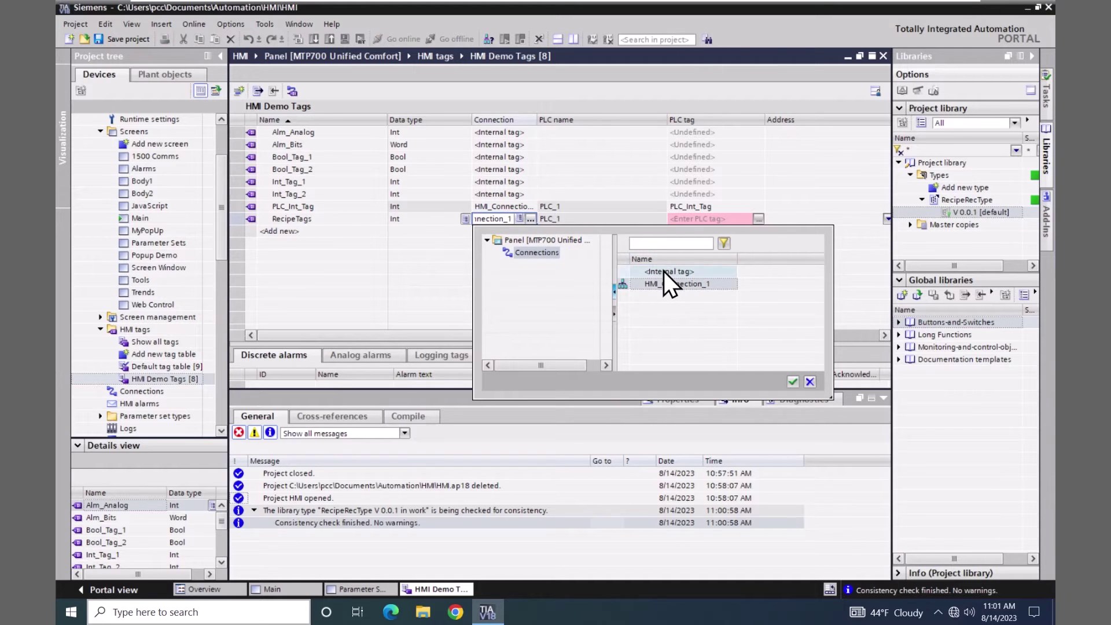
click(793, 384)
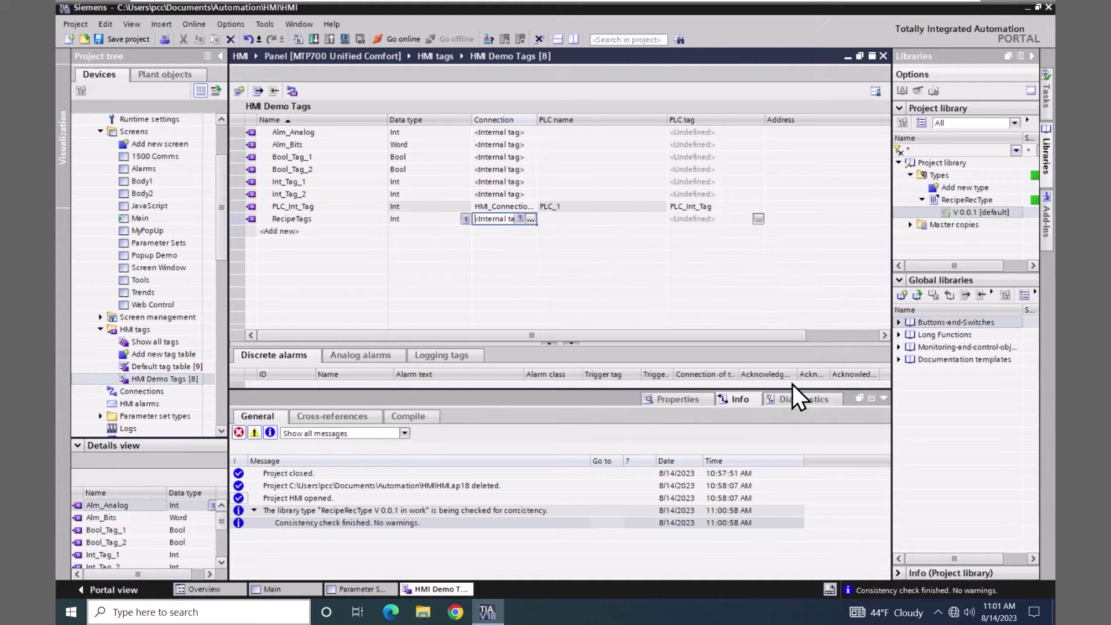
click(412, 222)
click(466, 220)
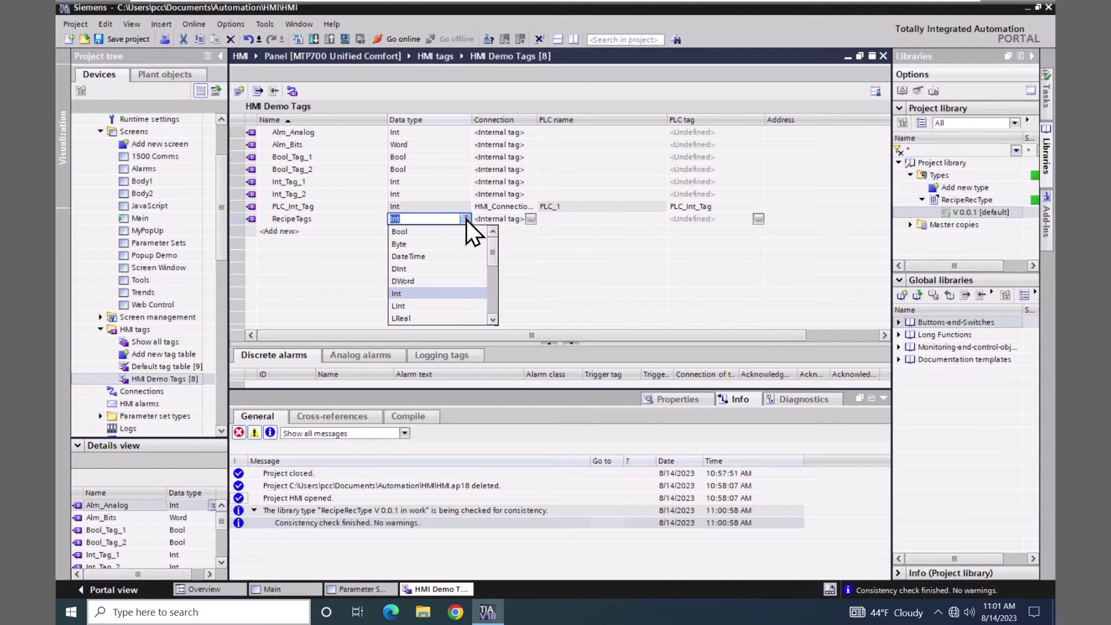
drag(493, 254, 490, 297)
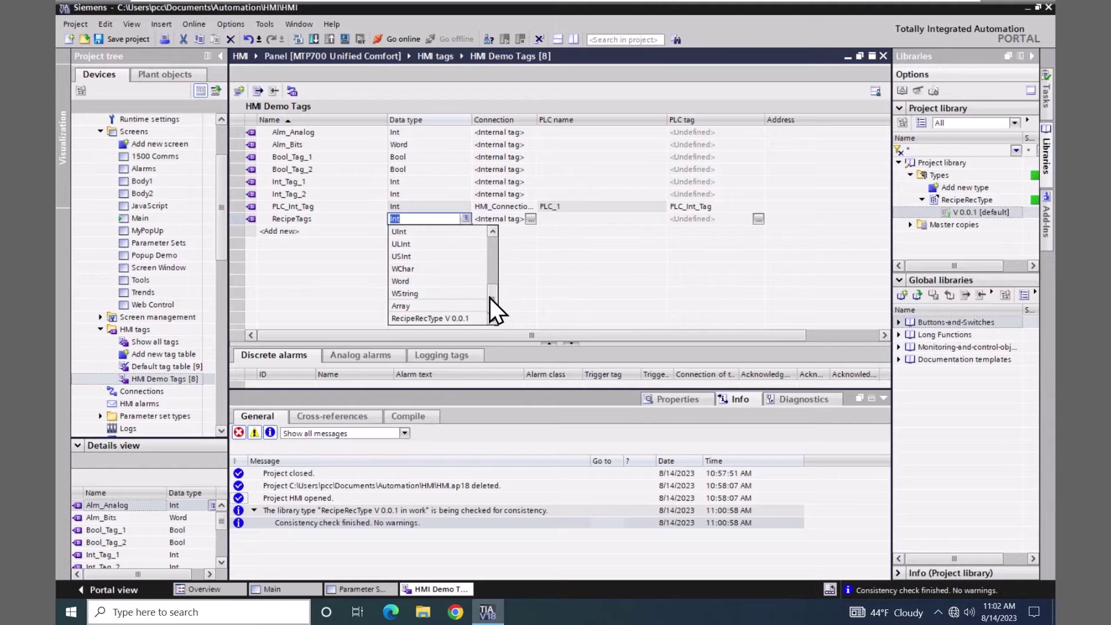
click(453, 321)
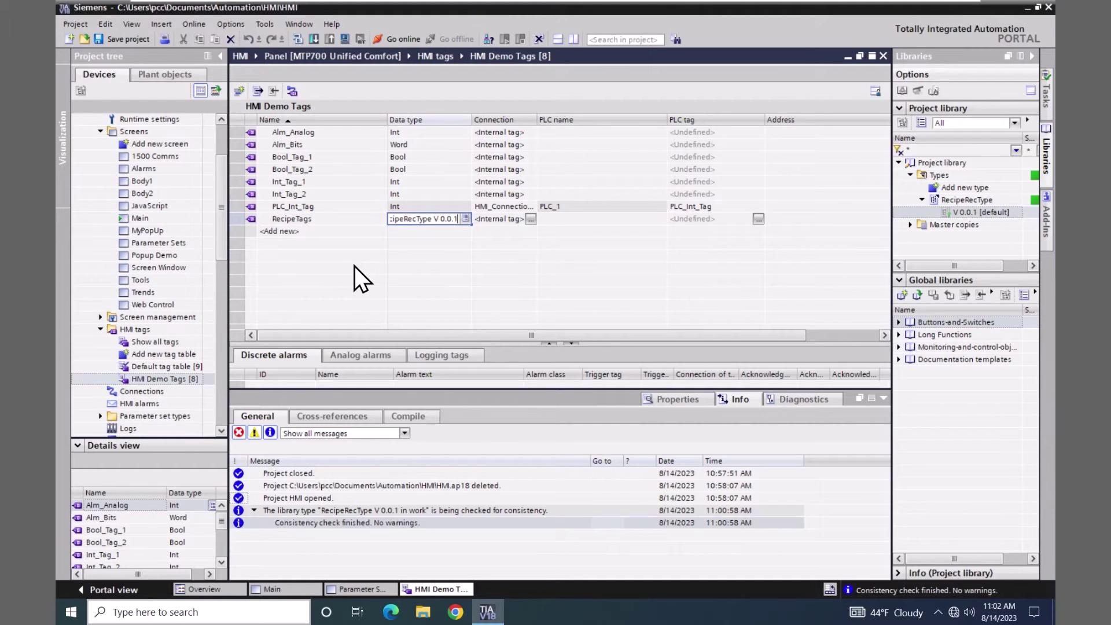
key(Return)
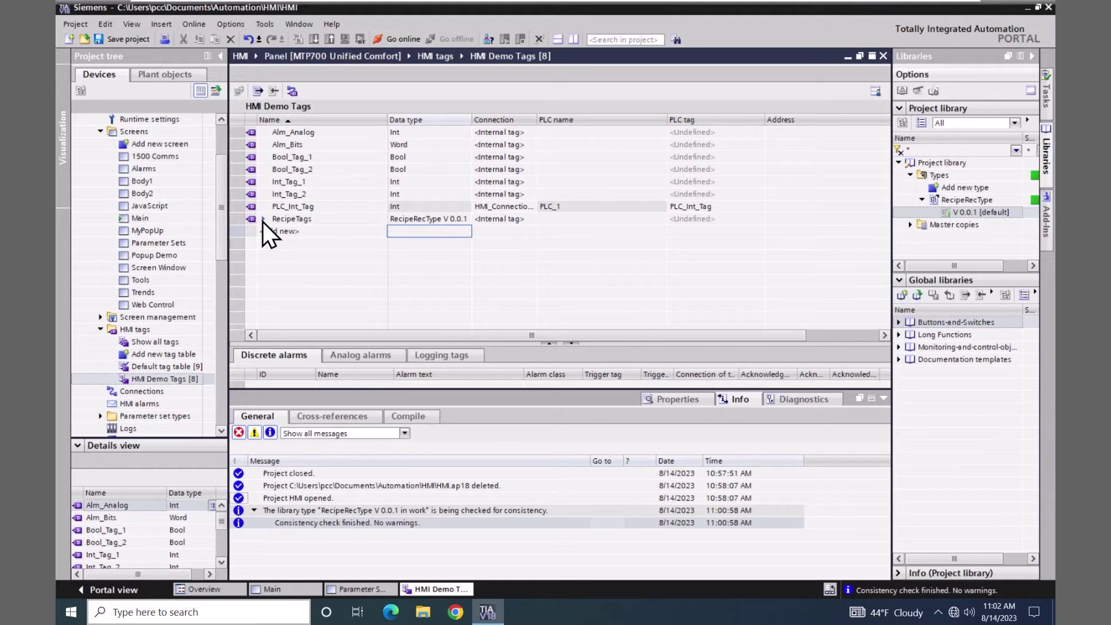
click(264, 219)
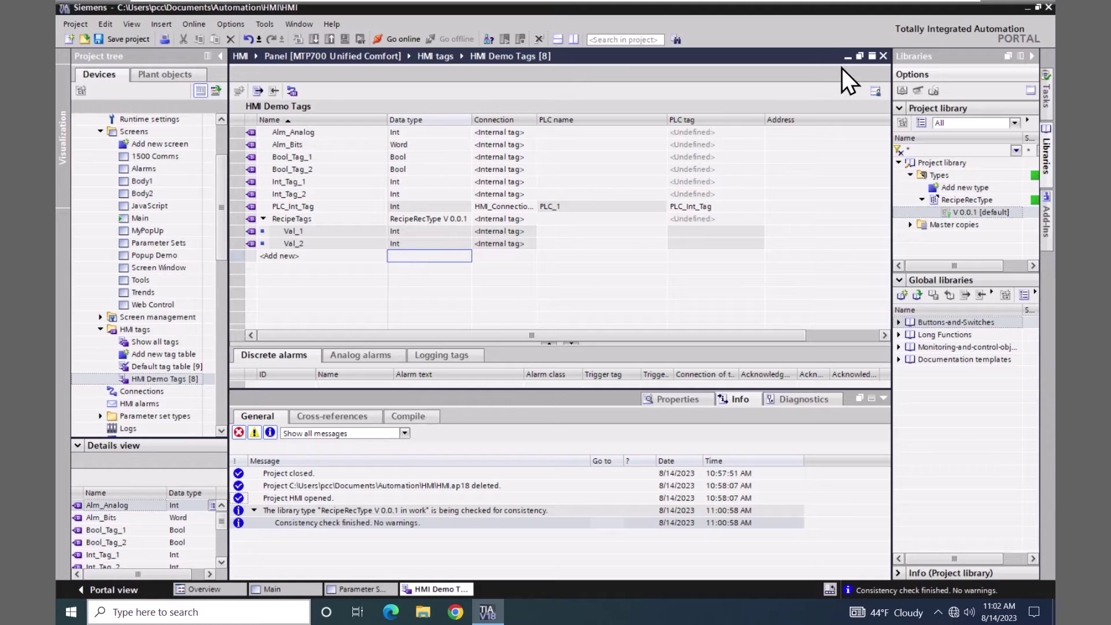
- Float the HMI Demo Tags table beside the Parameter Sets screen
click(859, 56)
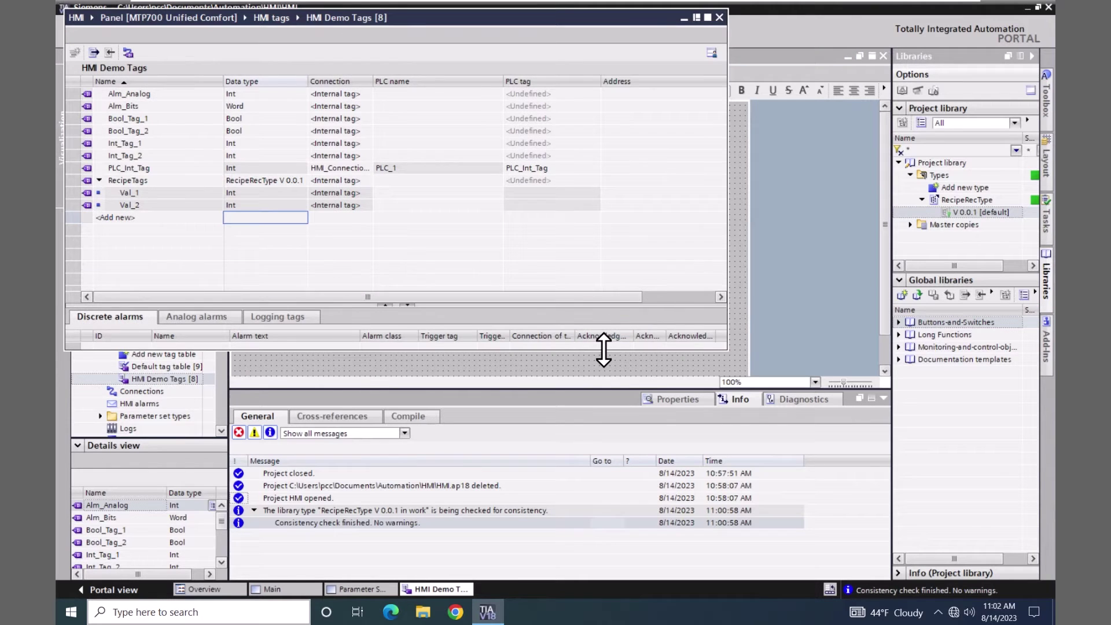
drag(603, 350, 593, 279)
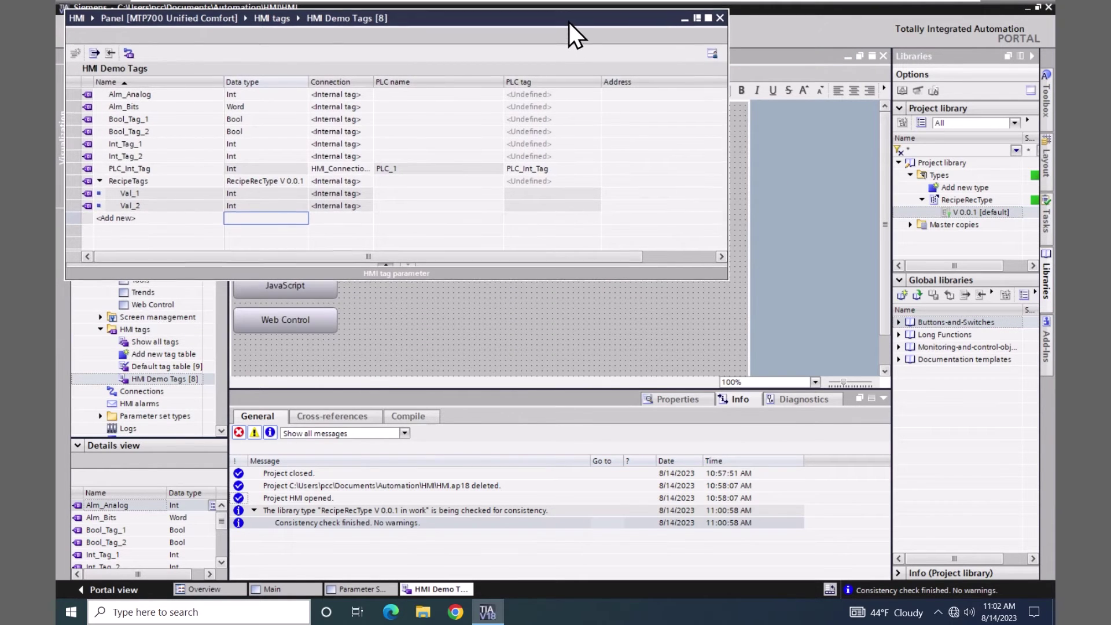
drag(568, 22, 723, 312)
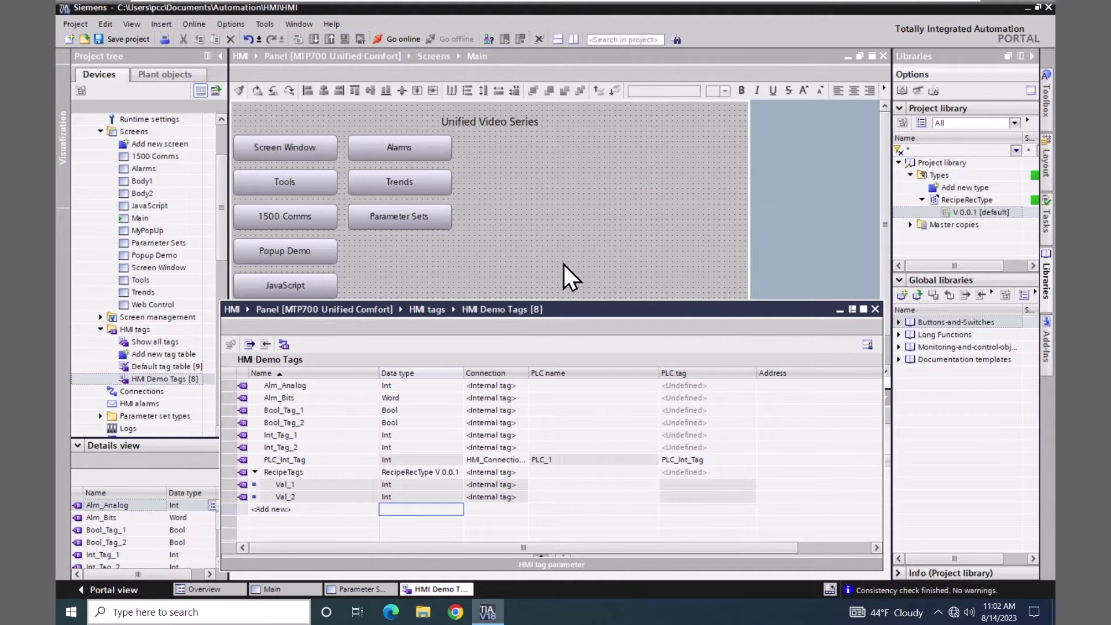
click(359, 589)
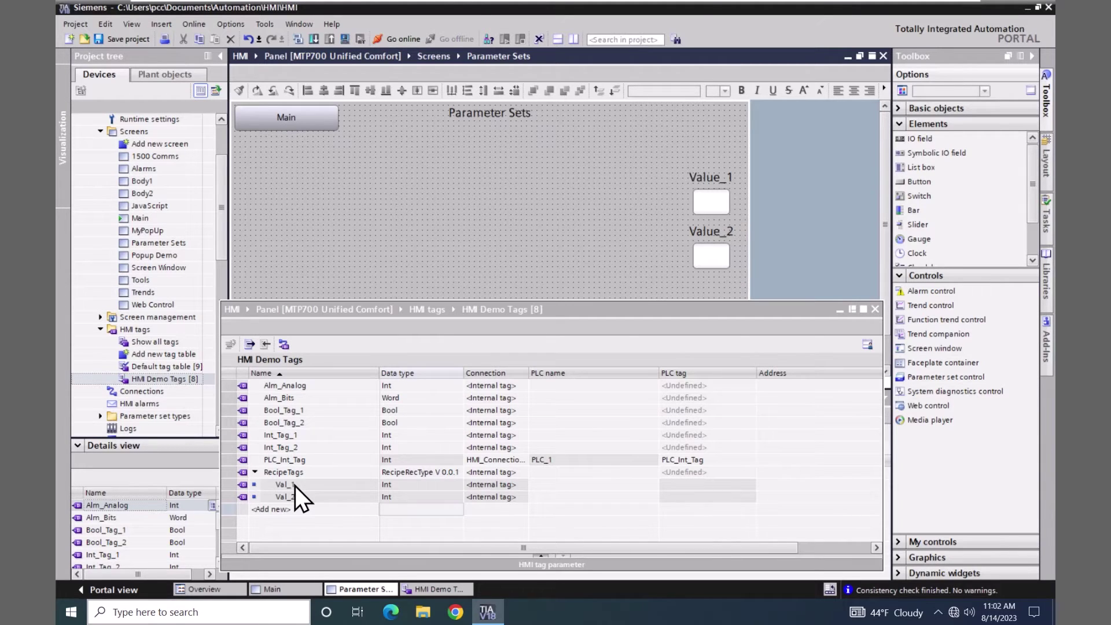
- Link RecipeTags Val_1 and Val_2 to the Value_1 and Value_2 IO fields
click(245, 485)
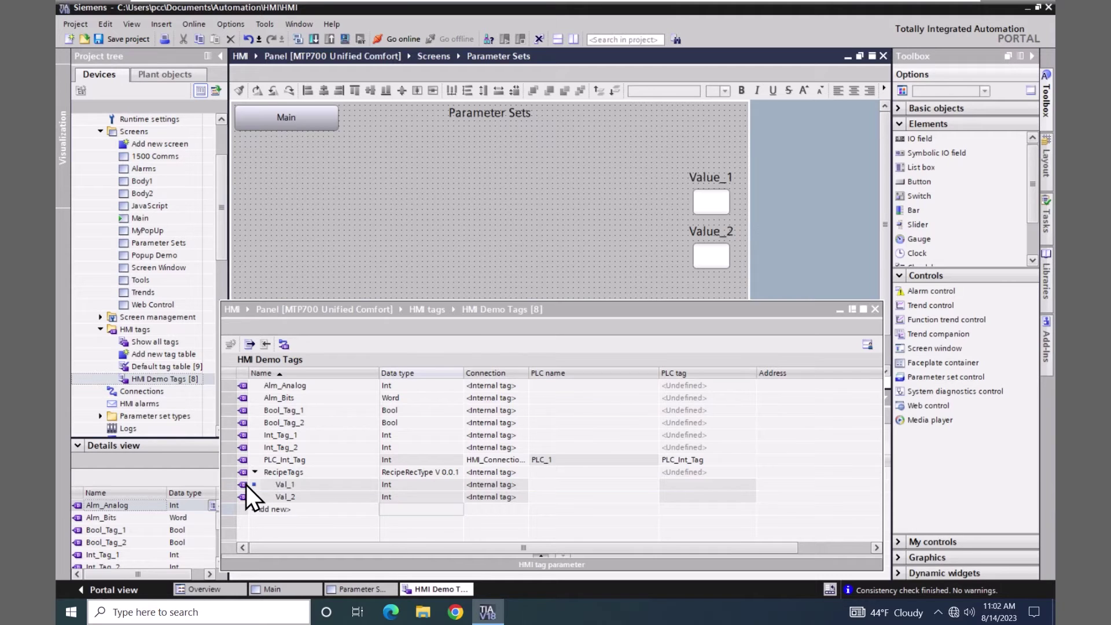
drag(245, 485, 711, 208)
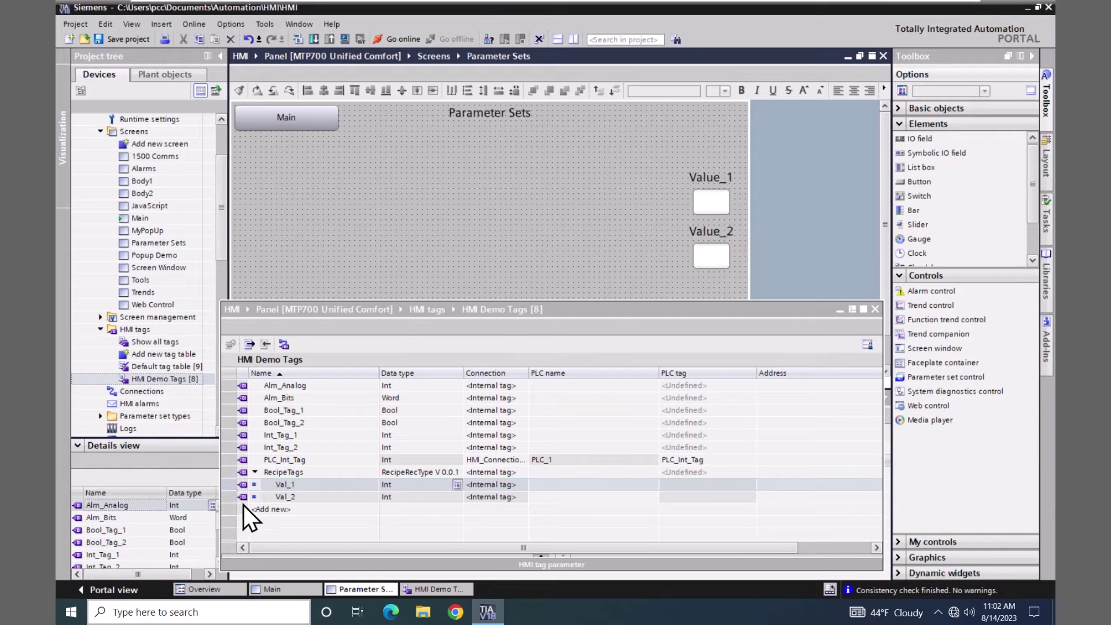
drag(242, 495, 711, 255)
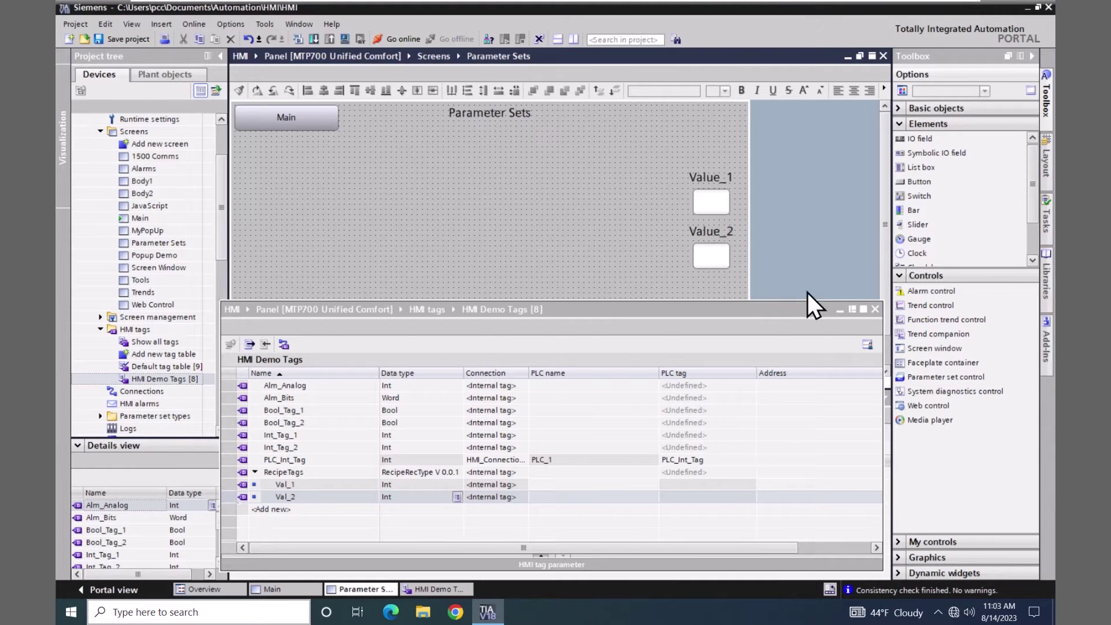
- Close the tag table and verify Value_1 and Value_2 use RecipeTags.Val_1 and RecipeTags.Val_2
click(875, 309)
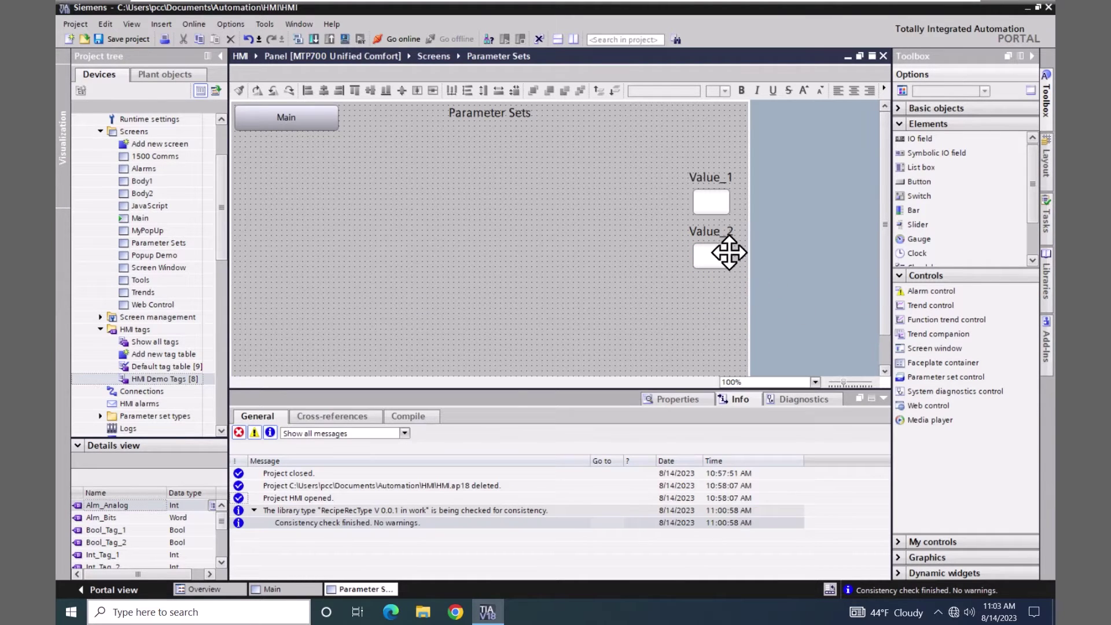
click(704, 205)
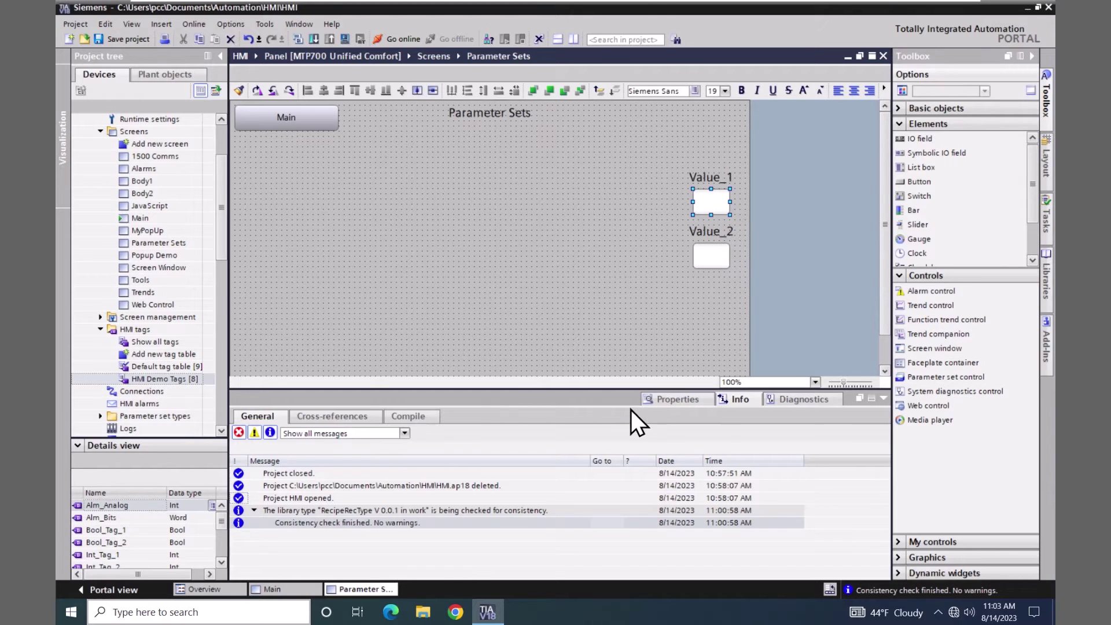
click(665, 401)
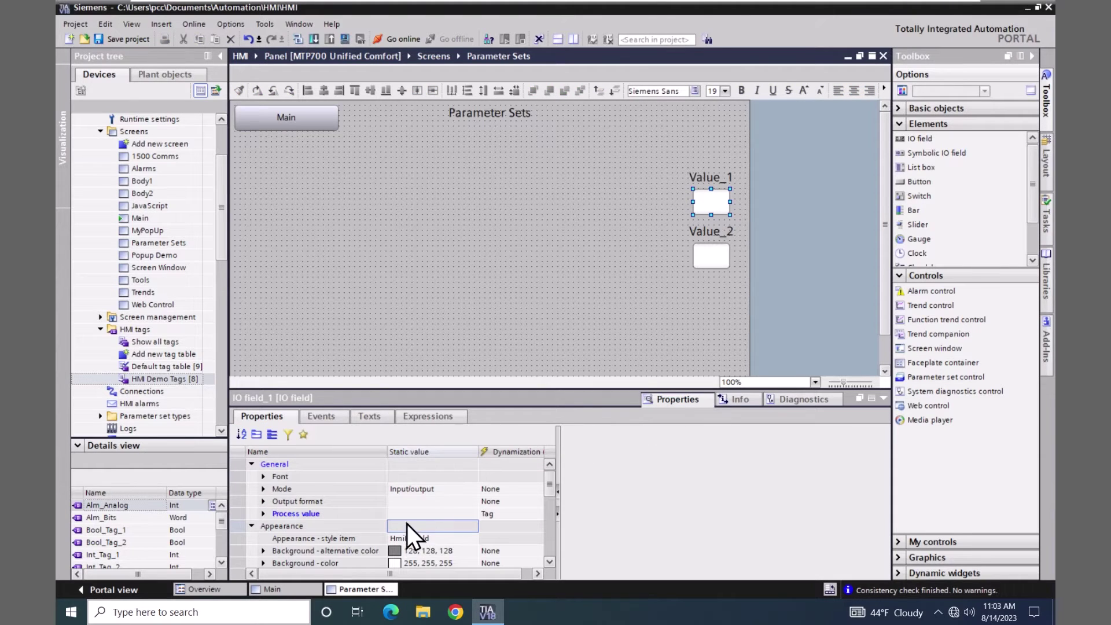
click(494, 514)
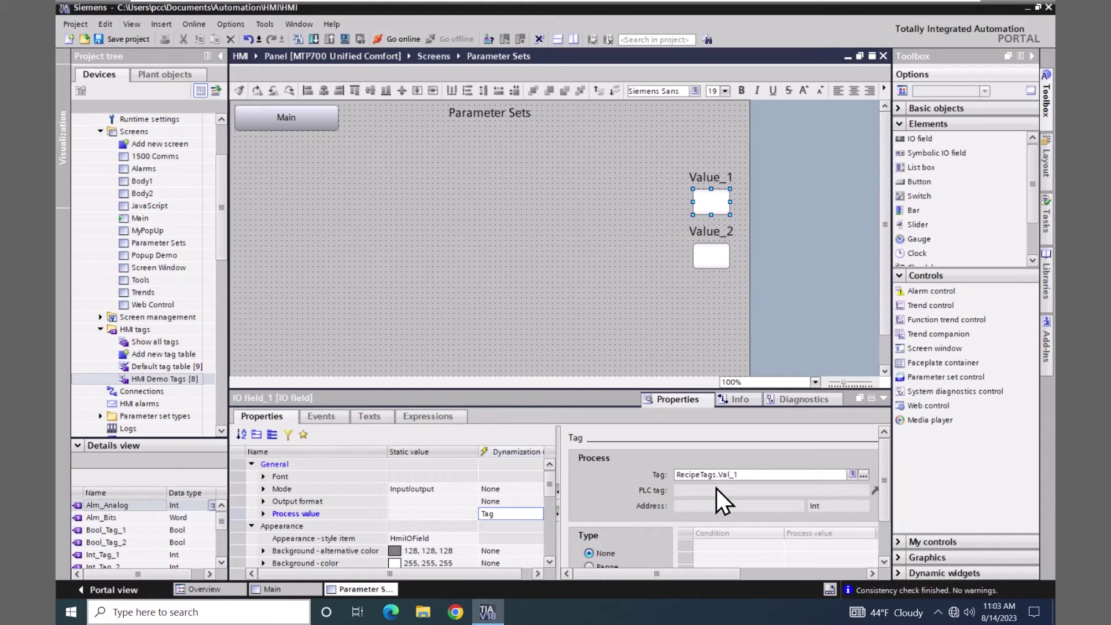
click(714, 254)
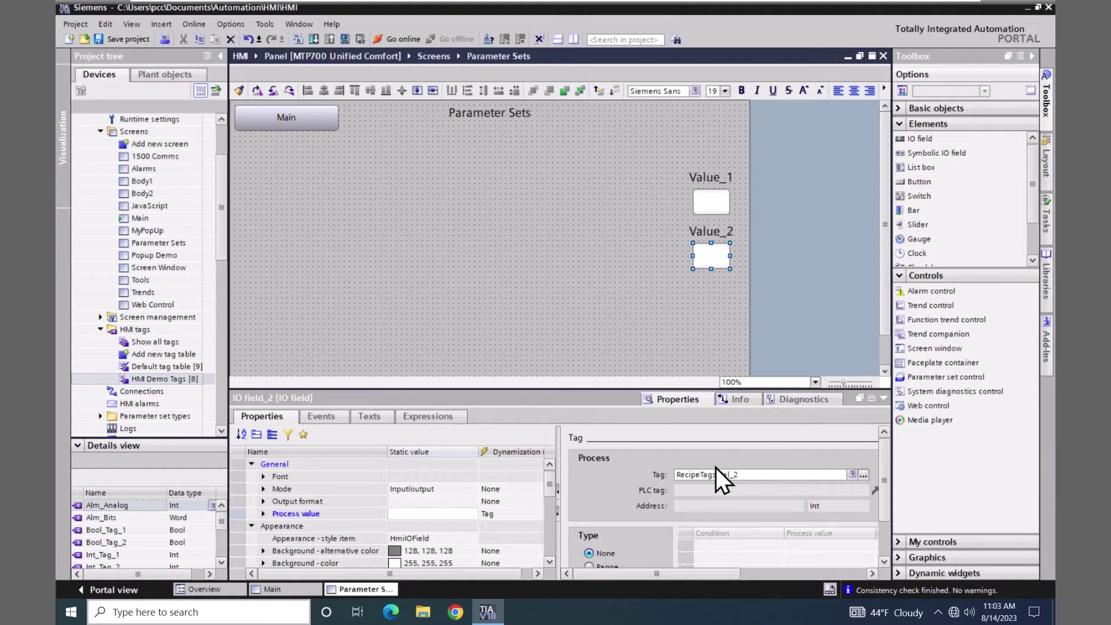
- Place a parameter set control on the Parameter Sets screen, slightly wider and taller
click(906, 377)
drag(902, 378, 236, 133)
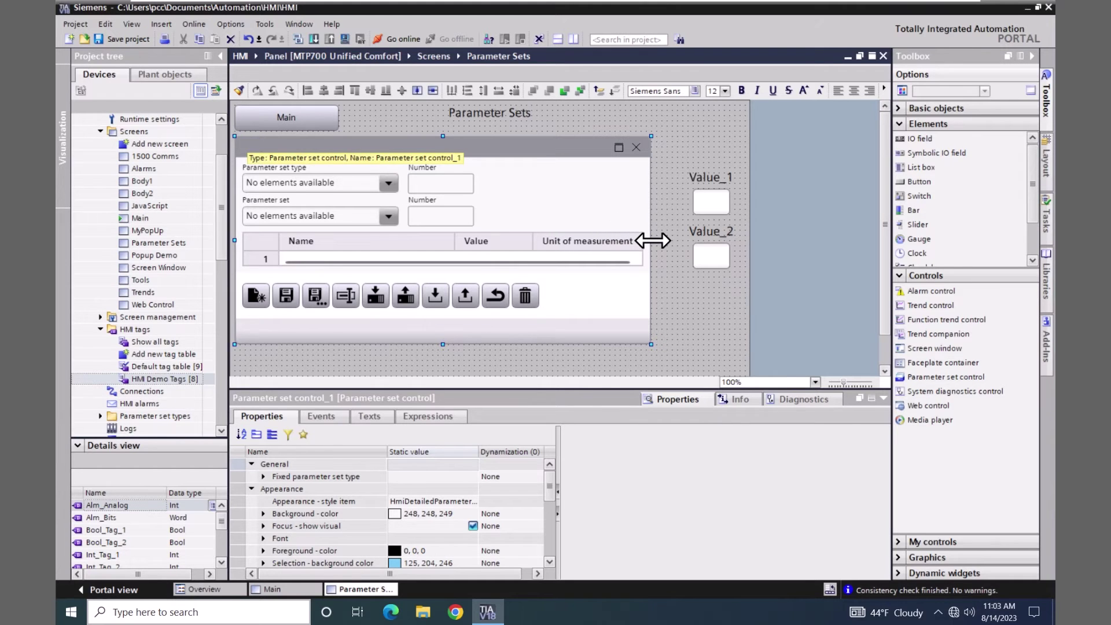
drag(653, 240, 678, 240)
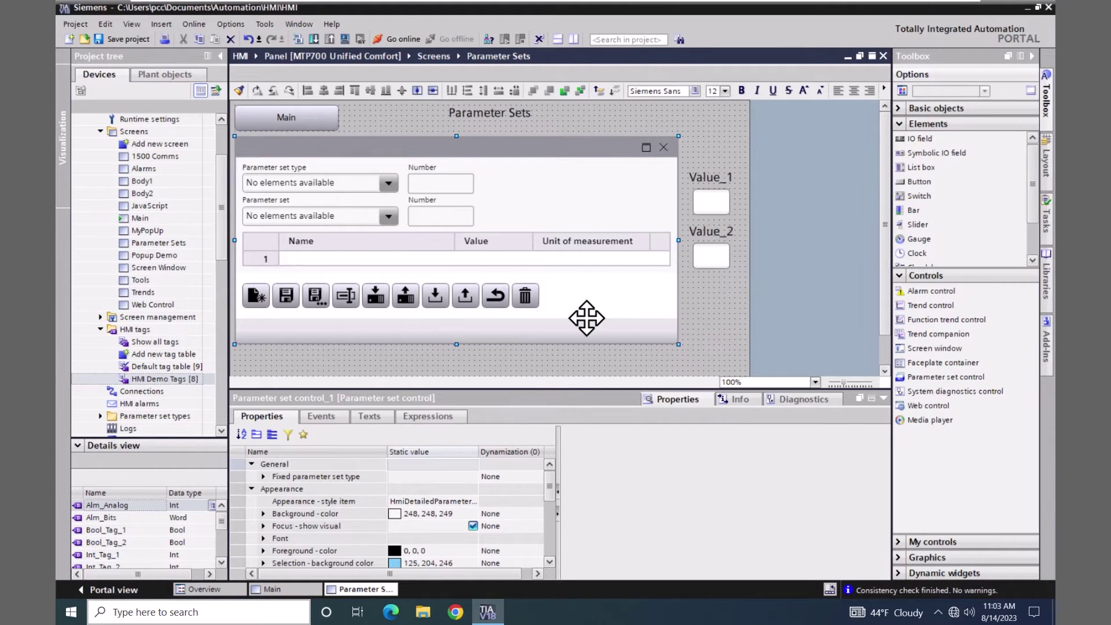
drag(457, 343, 456, 359)
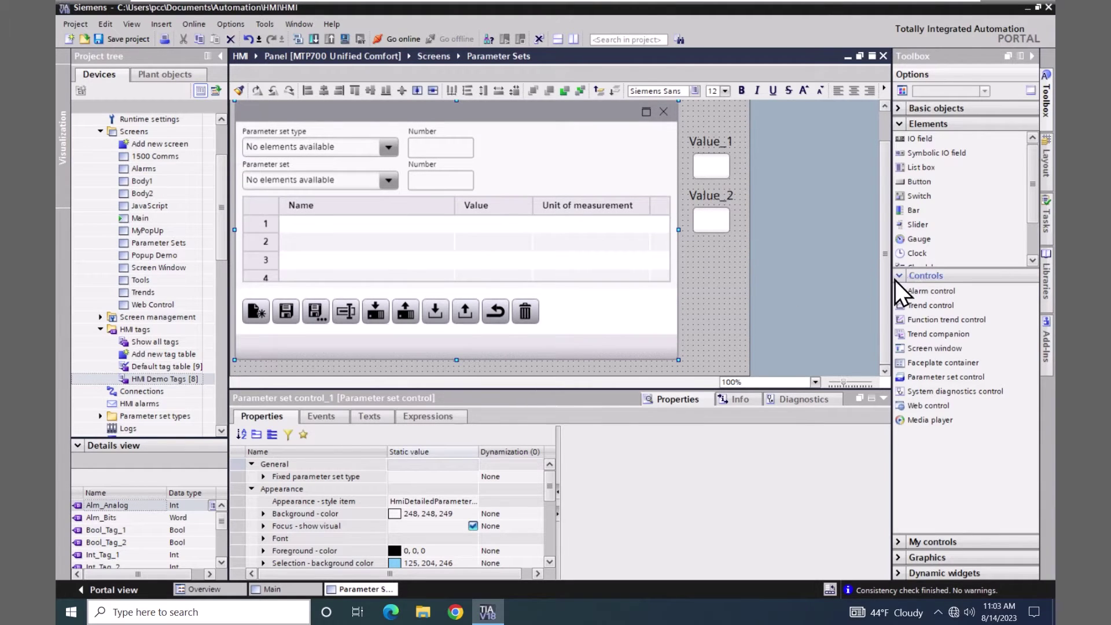
- Set the control's Window settings to None, removing its title bar and border
scroll(887, 279, up, 1)
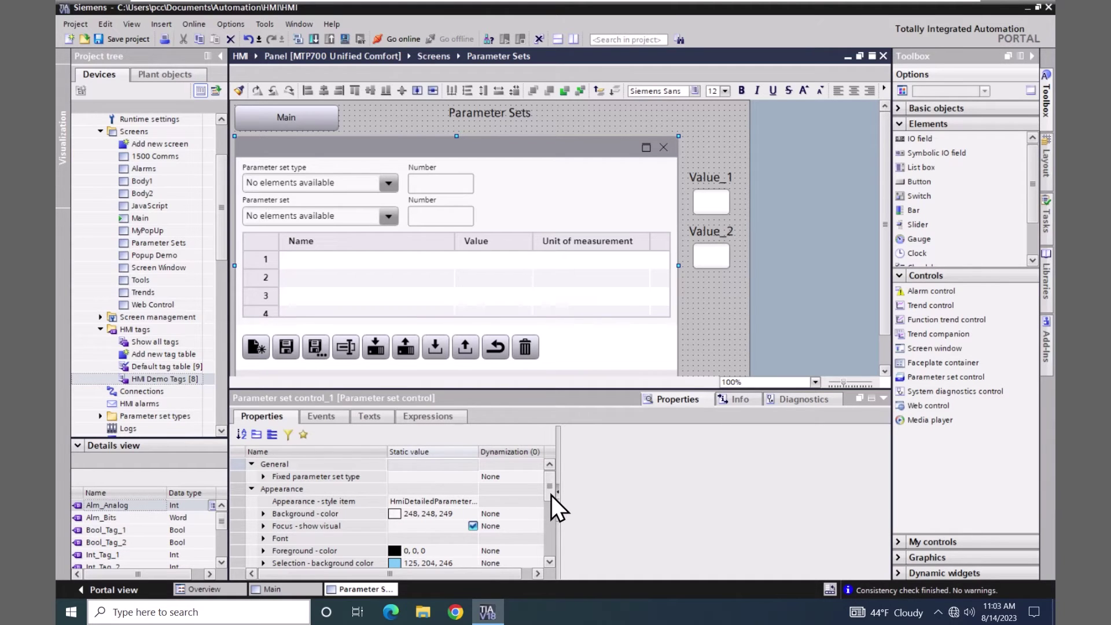
drag(550, 495, 548, 515)
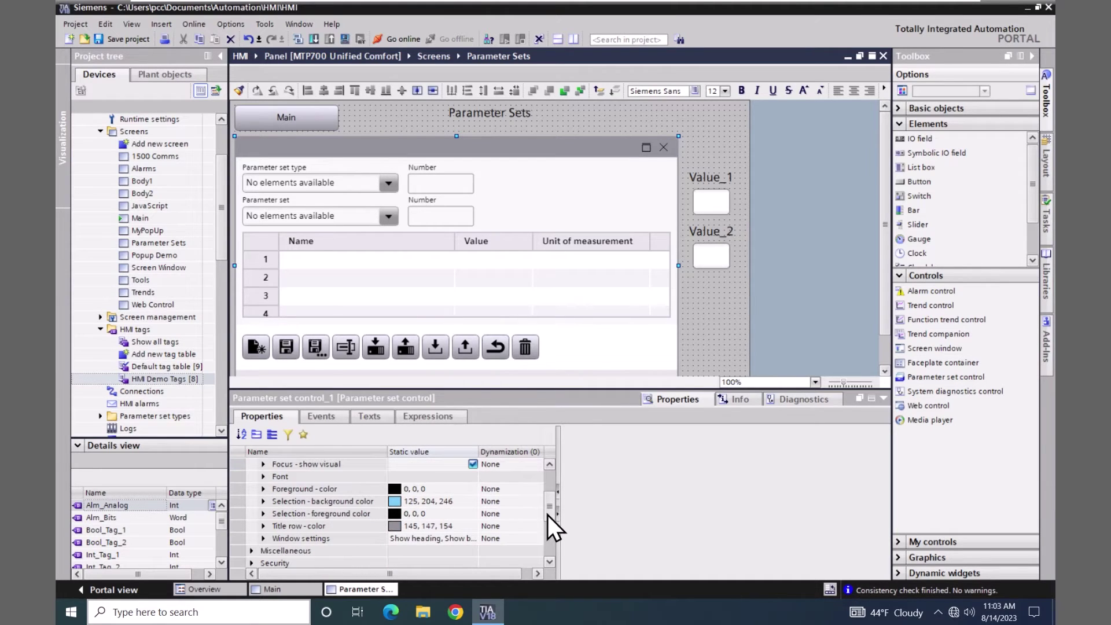
click(474, 540)
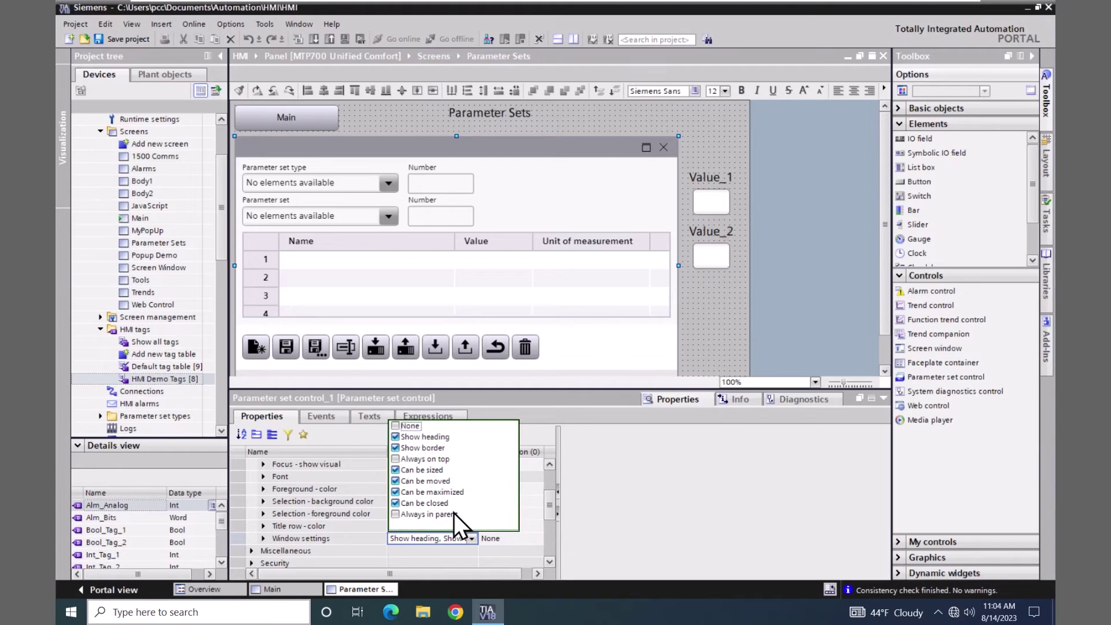
click(395, 427)
click(612, 470)
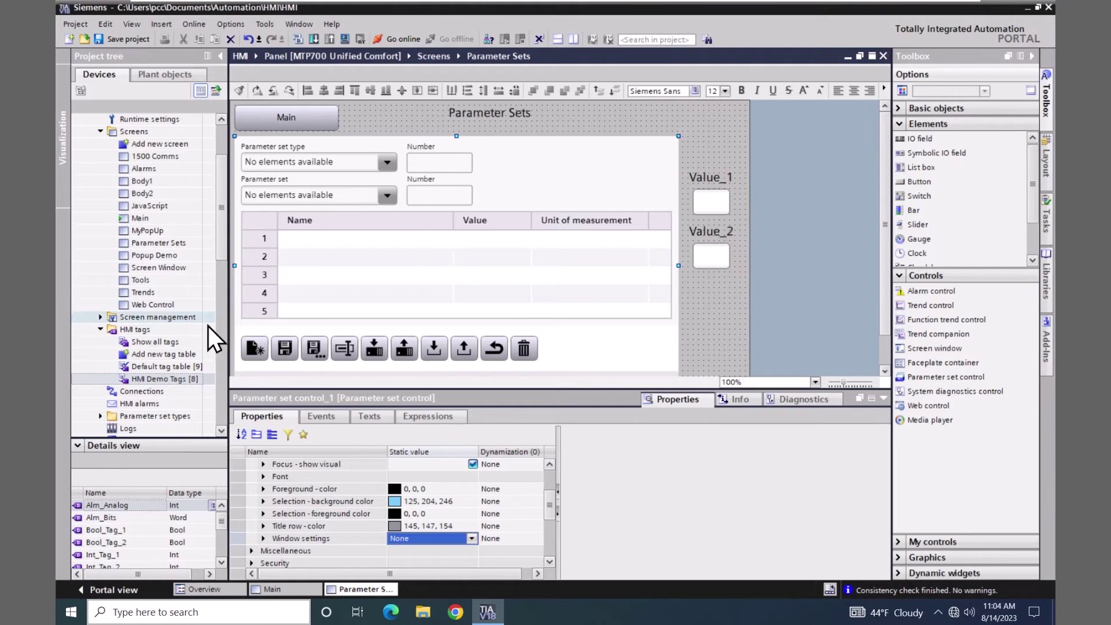
- Add a new parameter set type under Parameter set types and name it Recipes
click(100, 417)
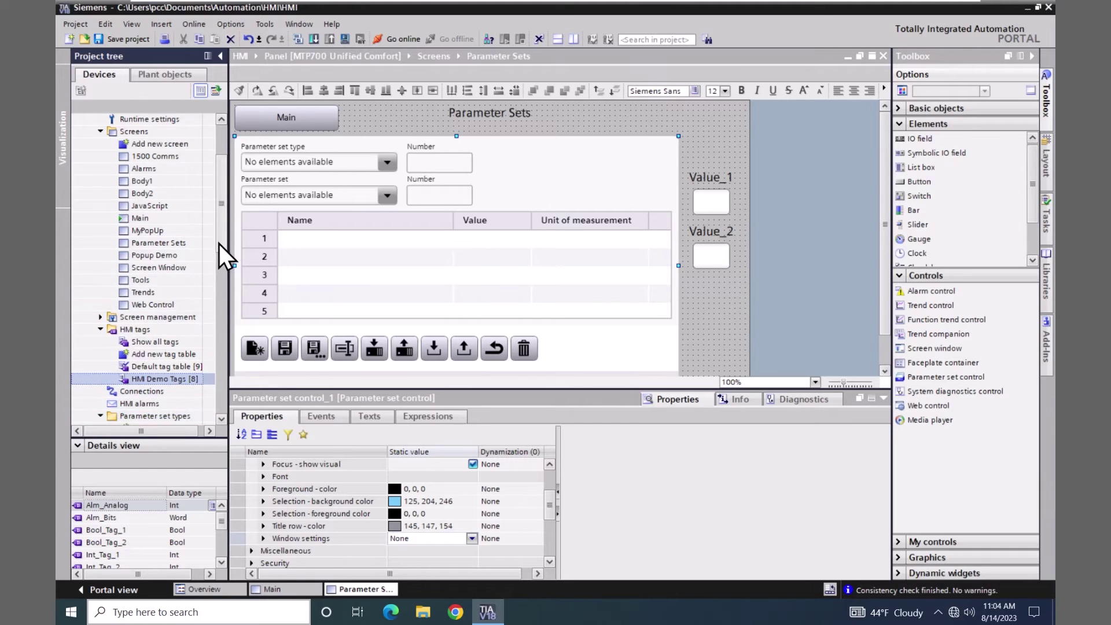
drag(219, 245, 217, 276)
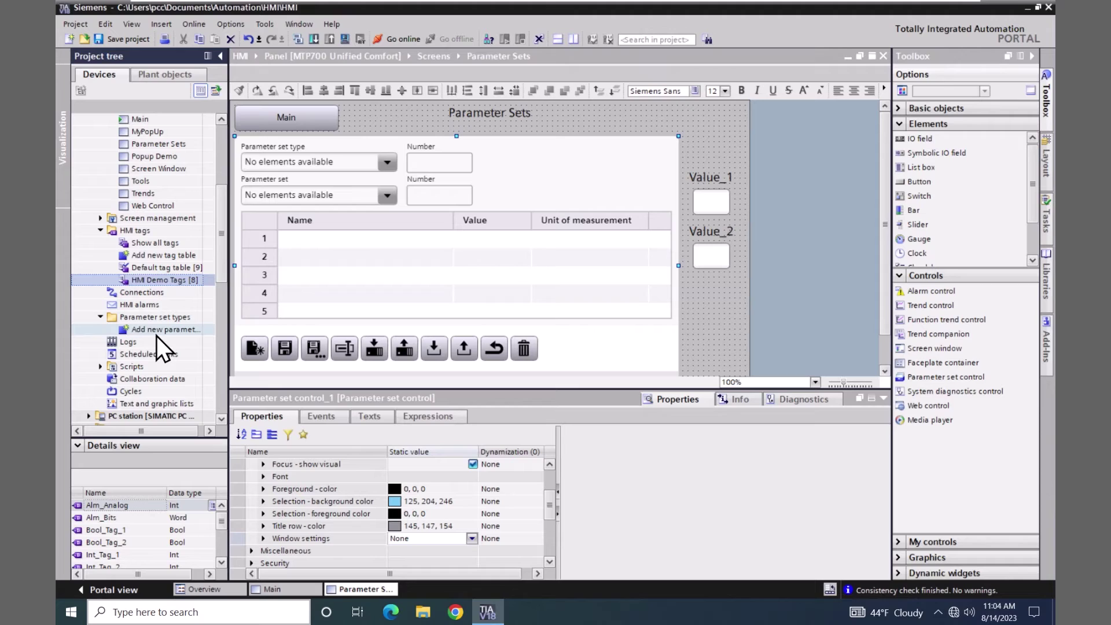
click(120, 329)
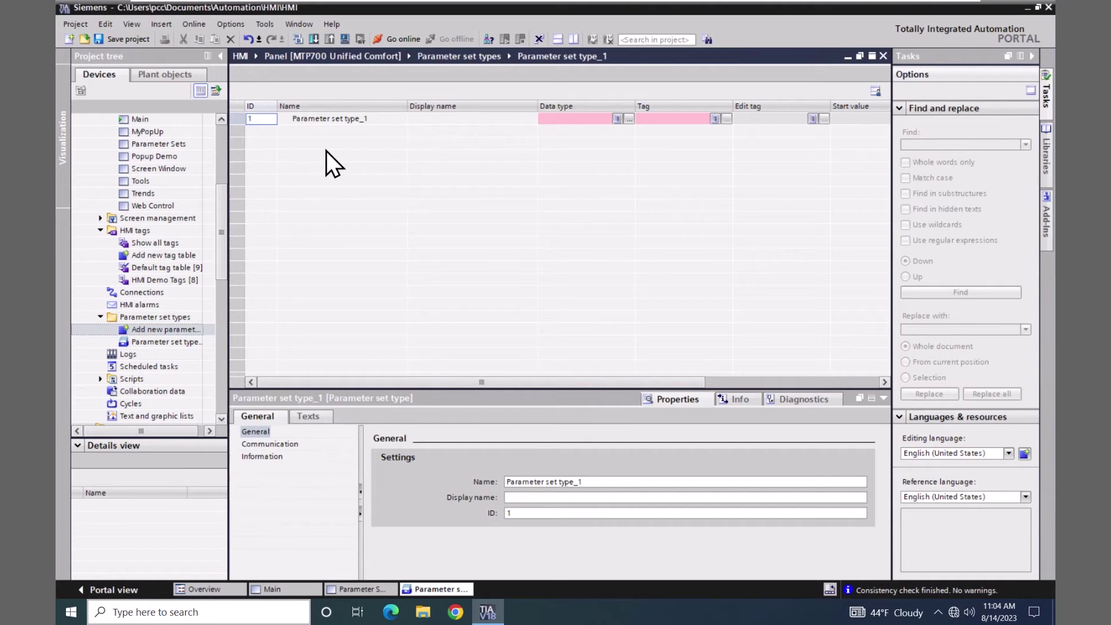
double_click(340, 119)
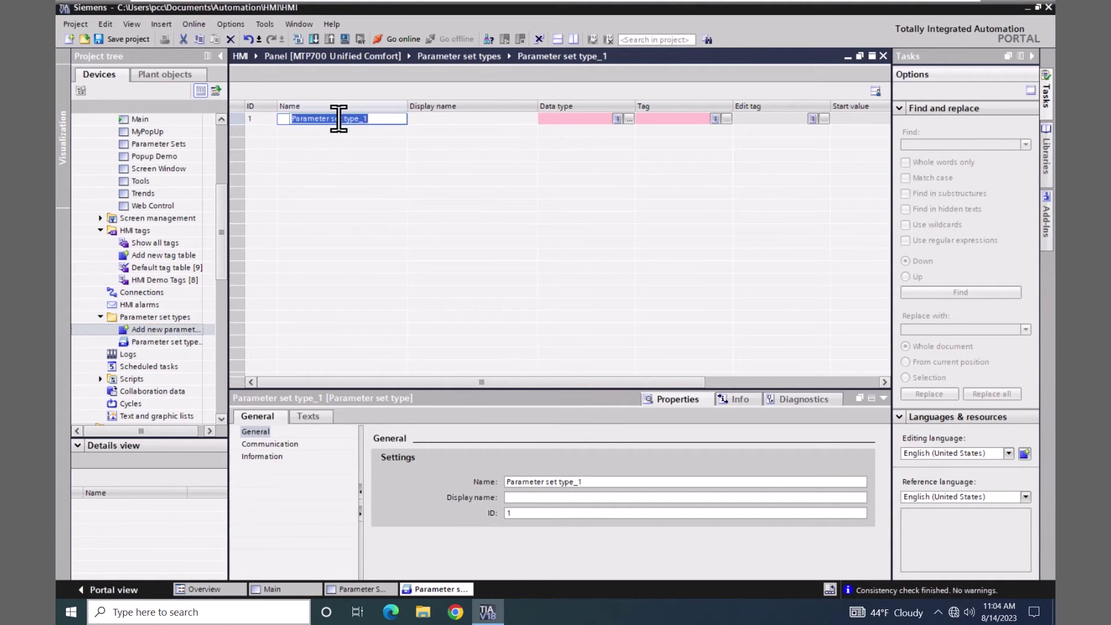
text(Recipes)
- Set the Recipes data type to RecipeRecType V 0.0.1
click(629, 119)
click(629, 118)
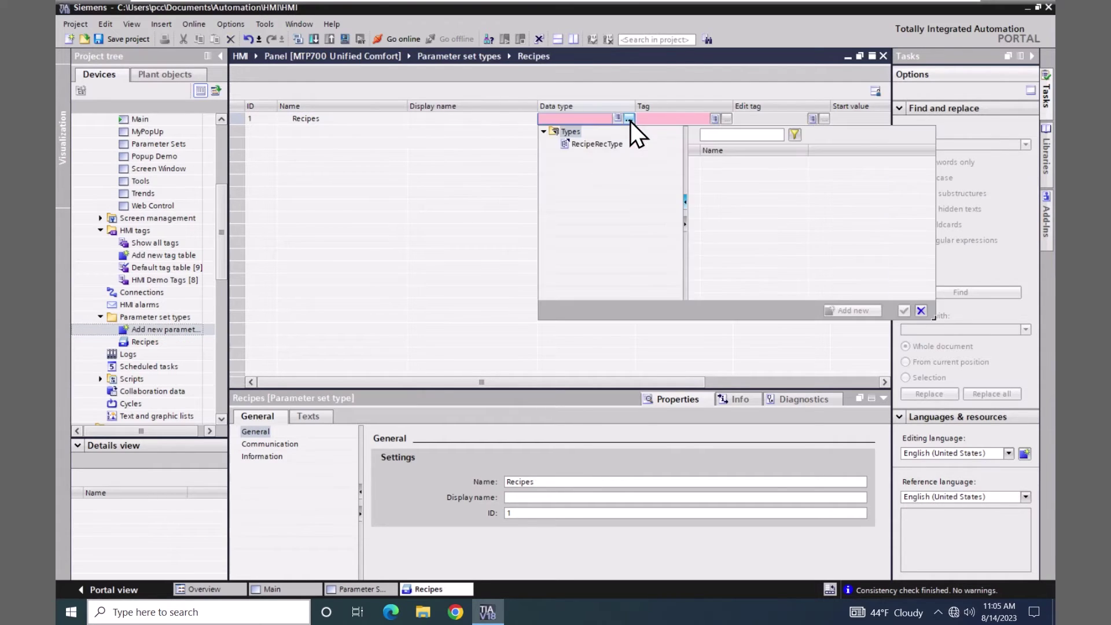
click(582, 144)
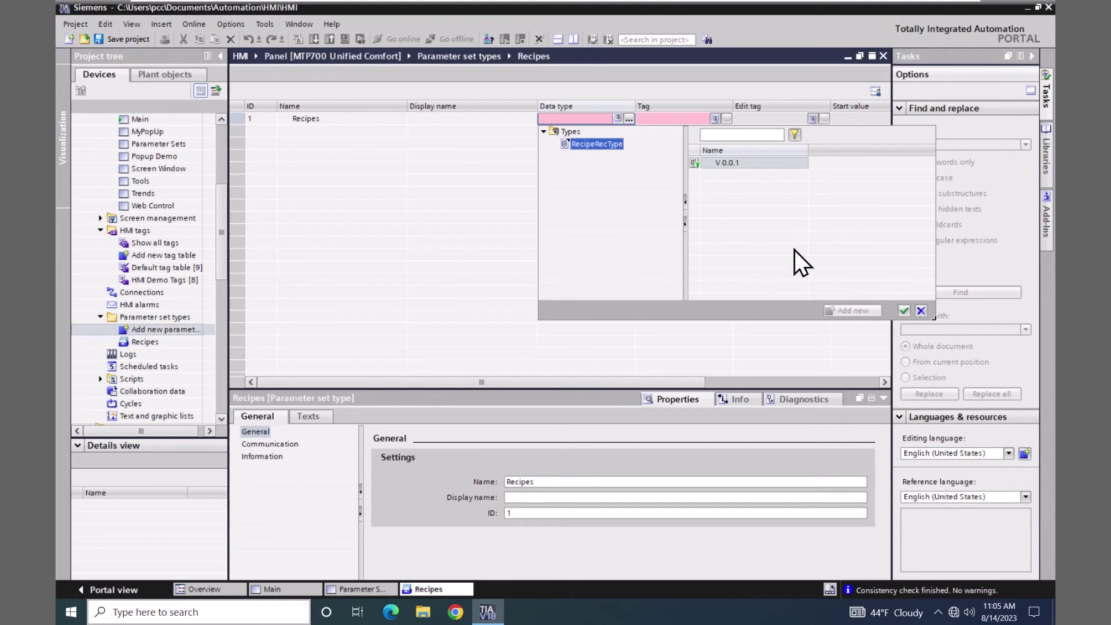
click(905, 310)
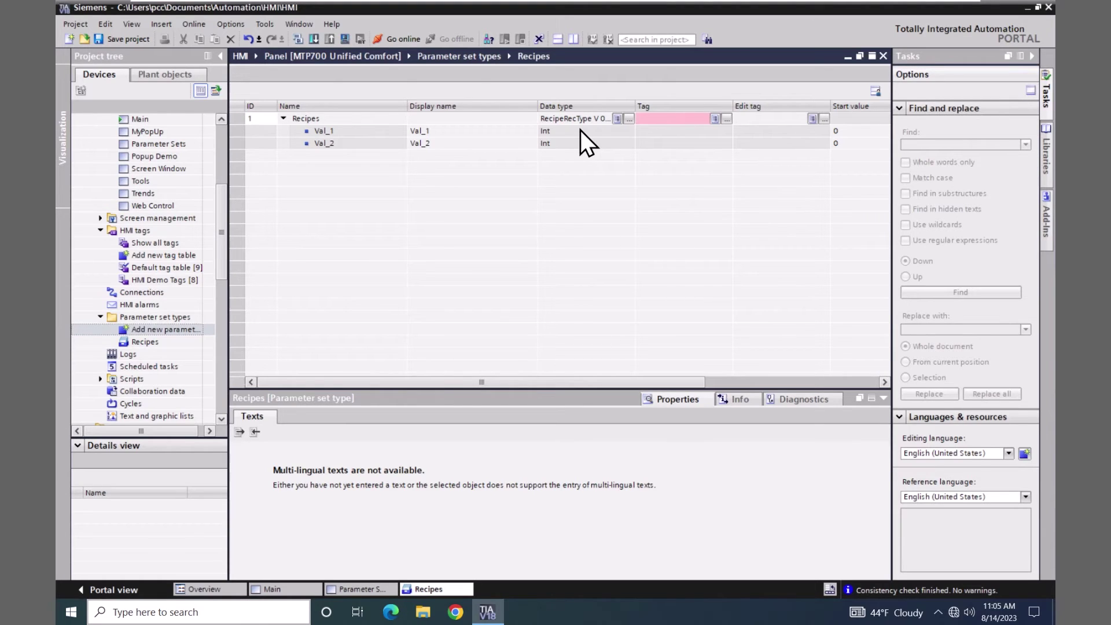
- Bind Recipes to the RecipeTags tag from HMI Demo Tags
click(727, 119)
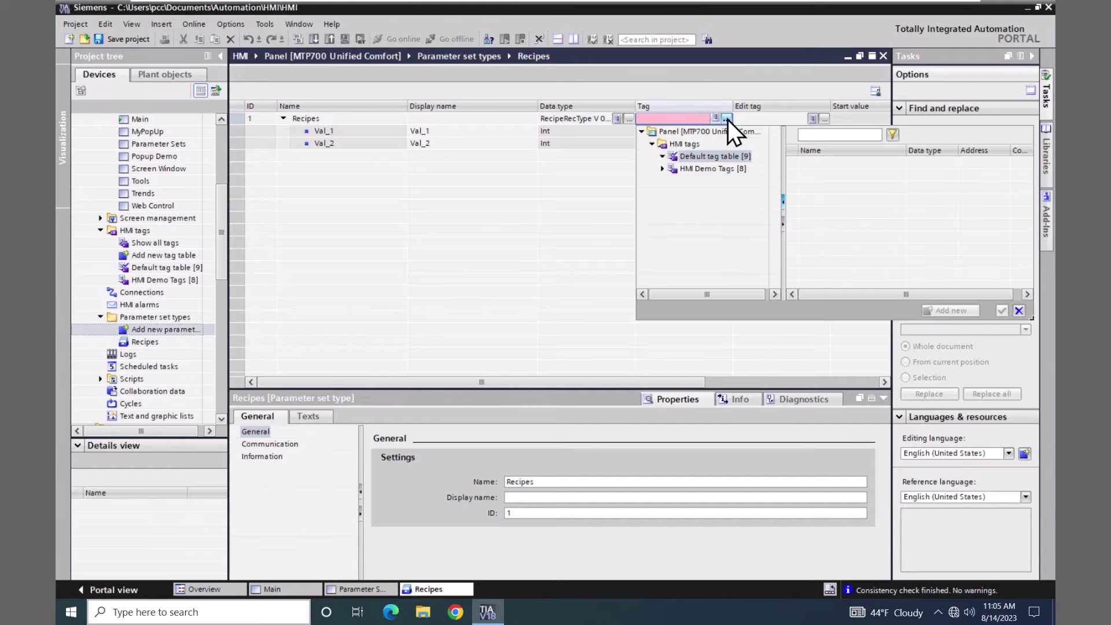
click(683, 169)
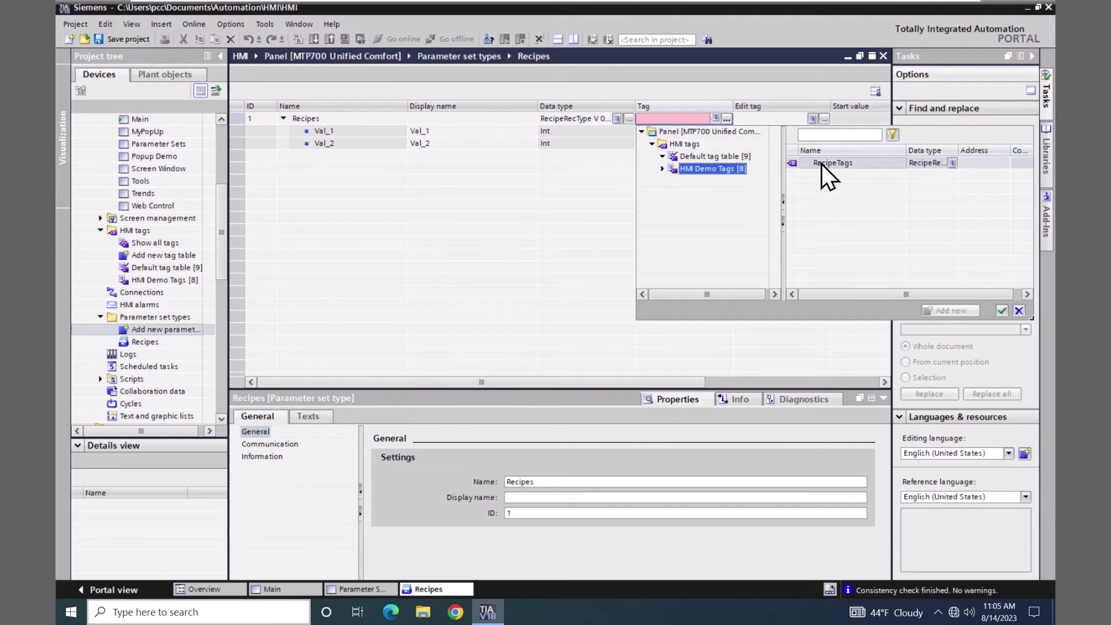
click(797, 166)
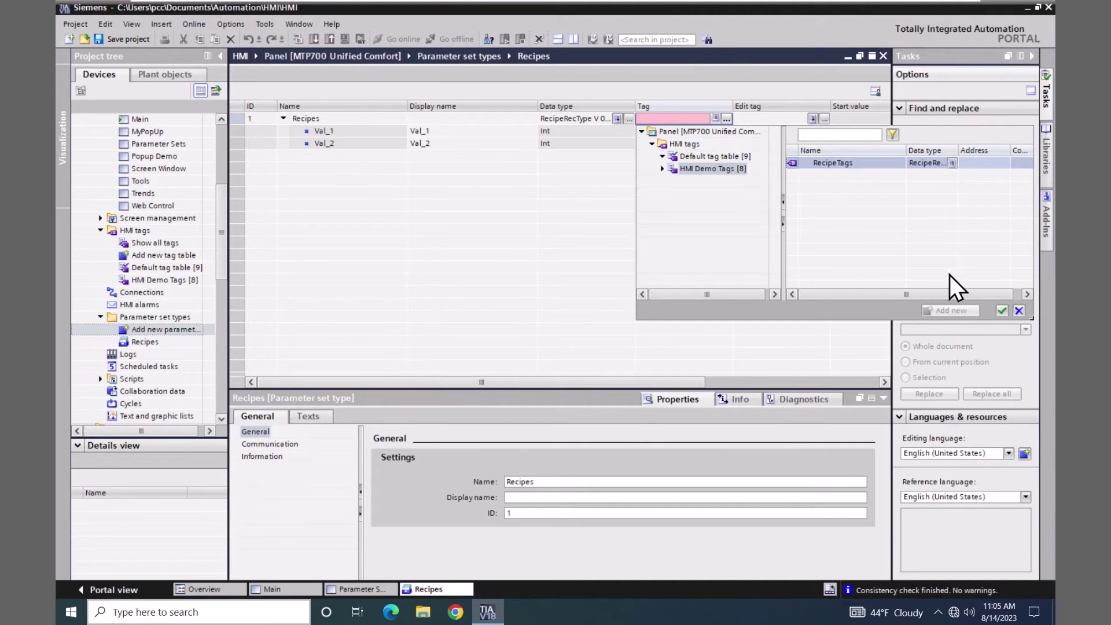
click(1002, 310)
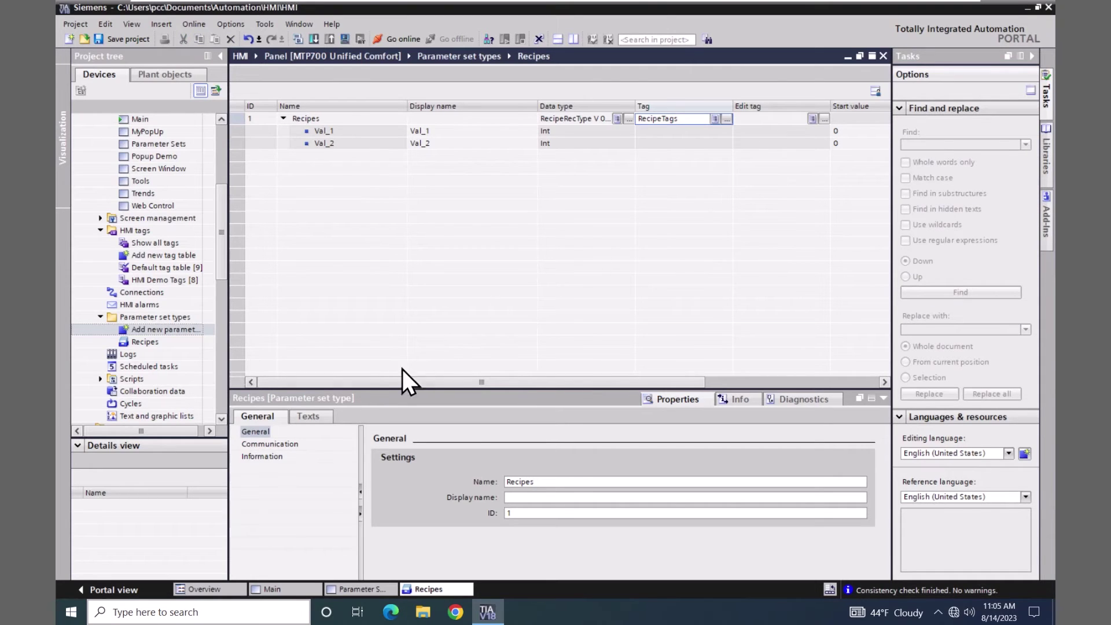
- Keep the Recipes storage medium as Internal and save the project
click(272, 460)
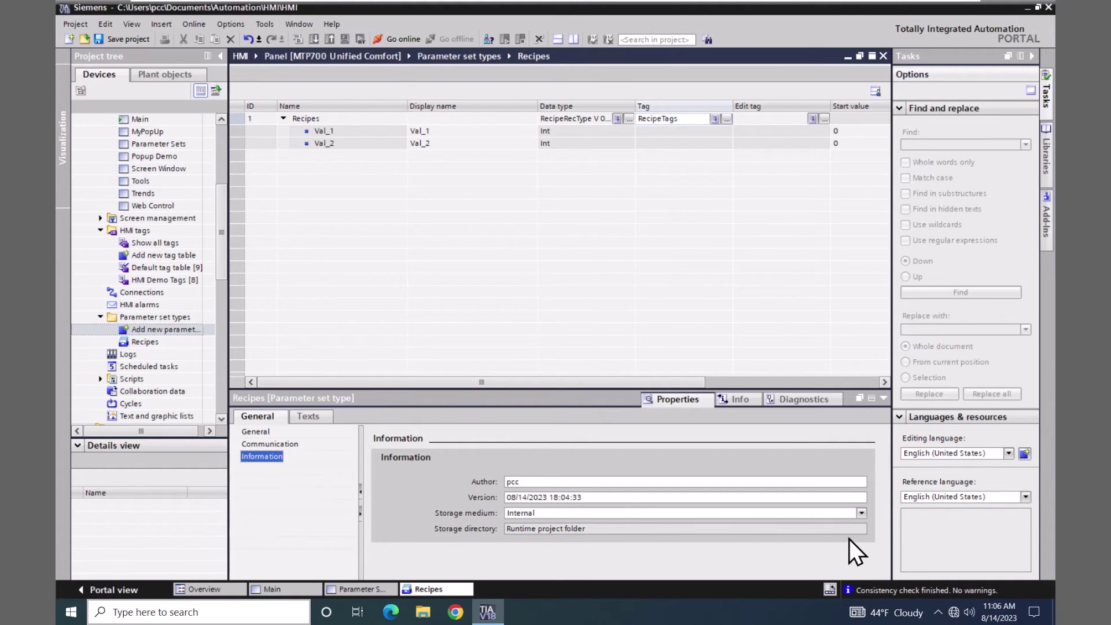
click(862, 514)
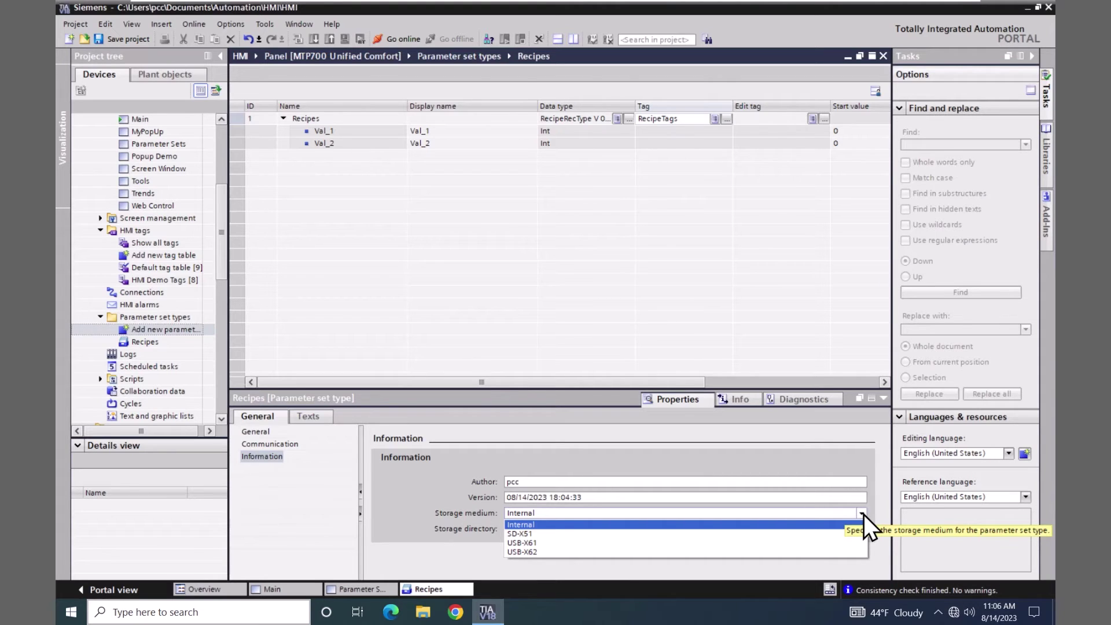
click(532, 526)
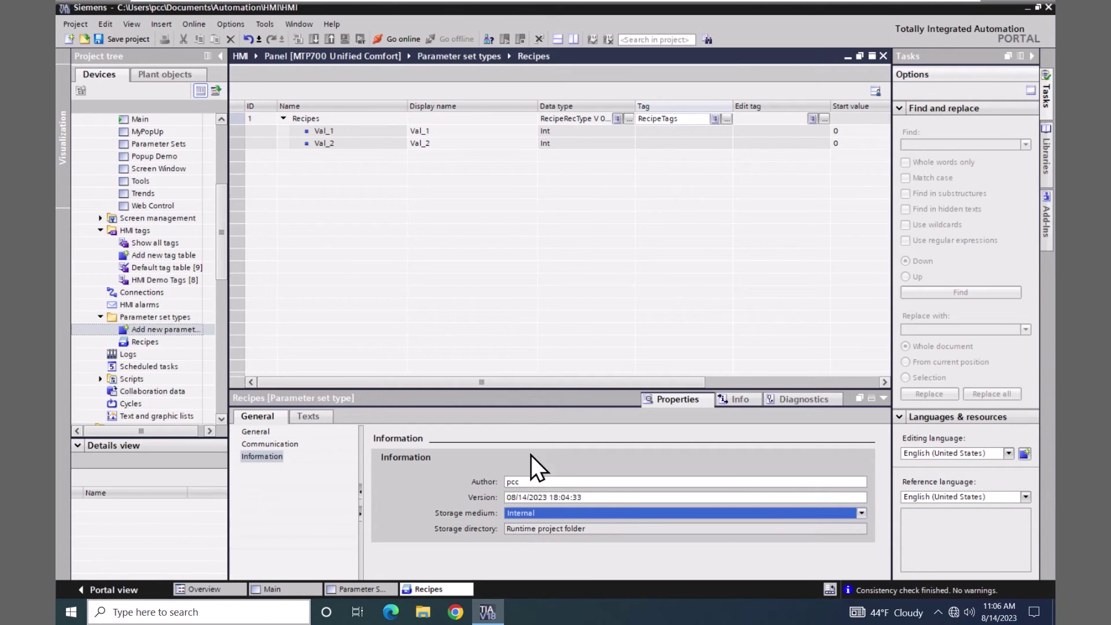
click(128, 39)
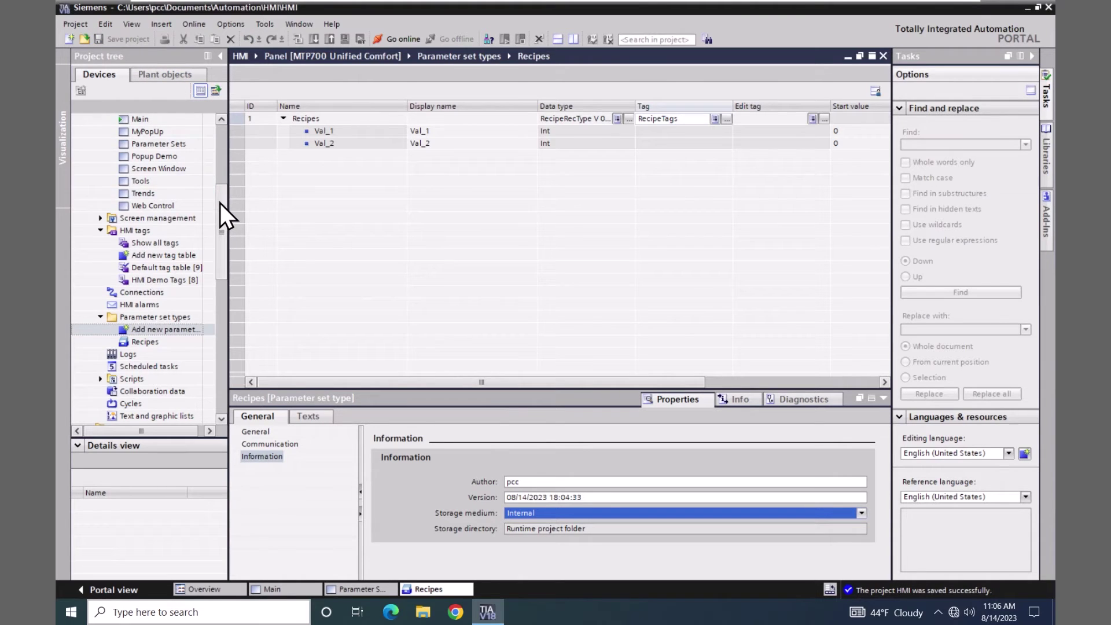
- Download the MTP700 Unified panel to the simulated runtime, not keeping current user administration data
drag(222, 203, 228, 141)
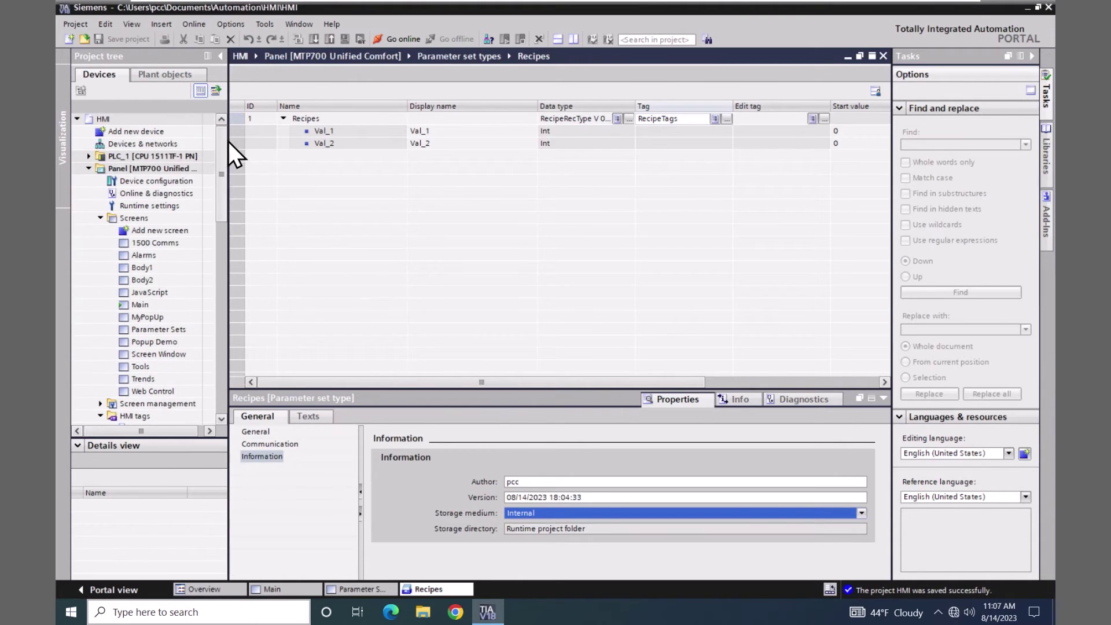
click(96, 171)
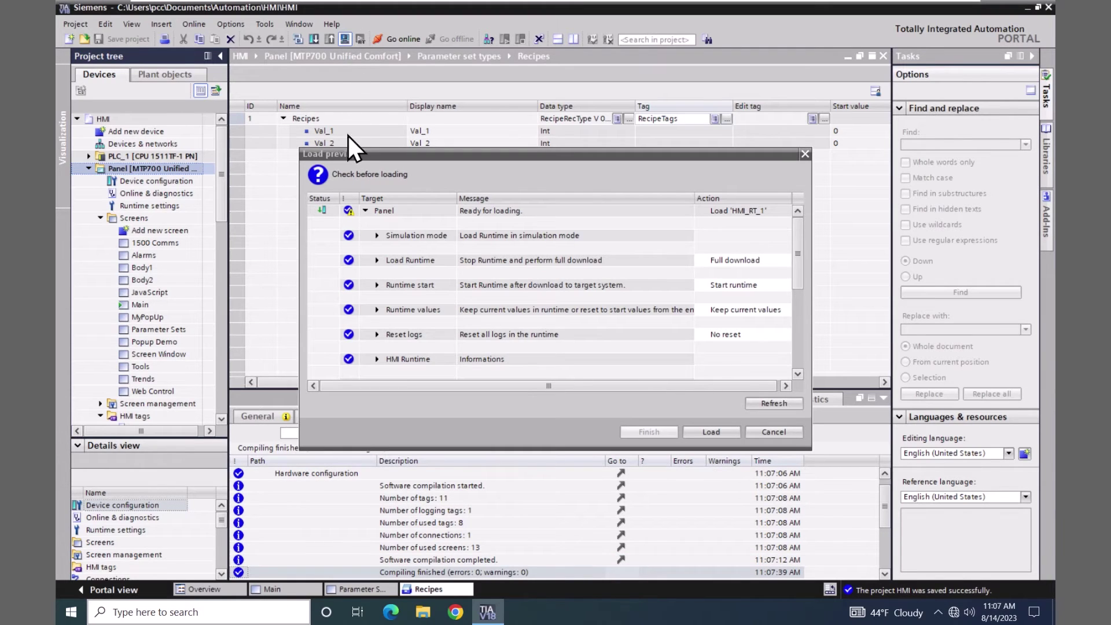
click(377, 310)
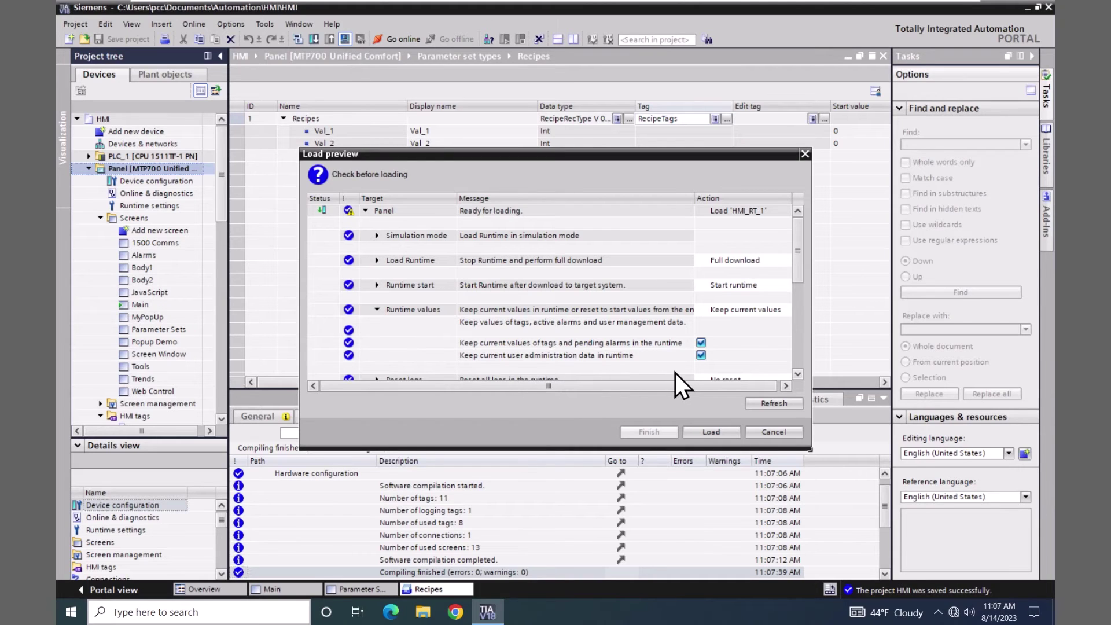
click(701, 355)
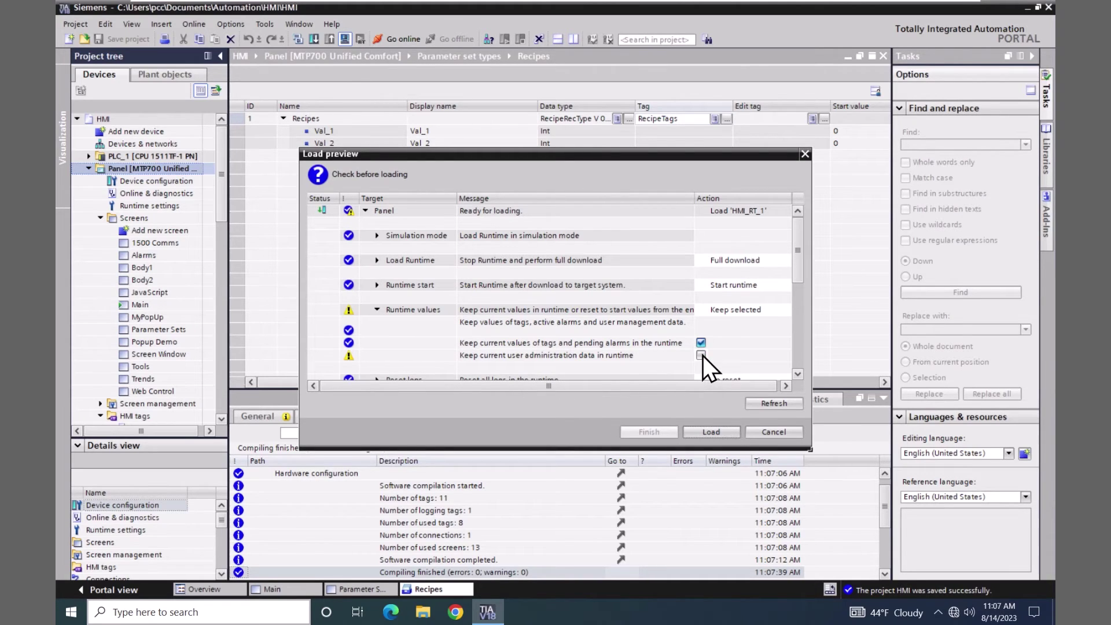
click(707, 430)
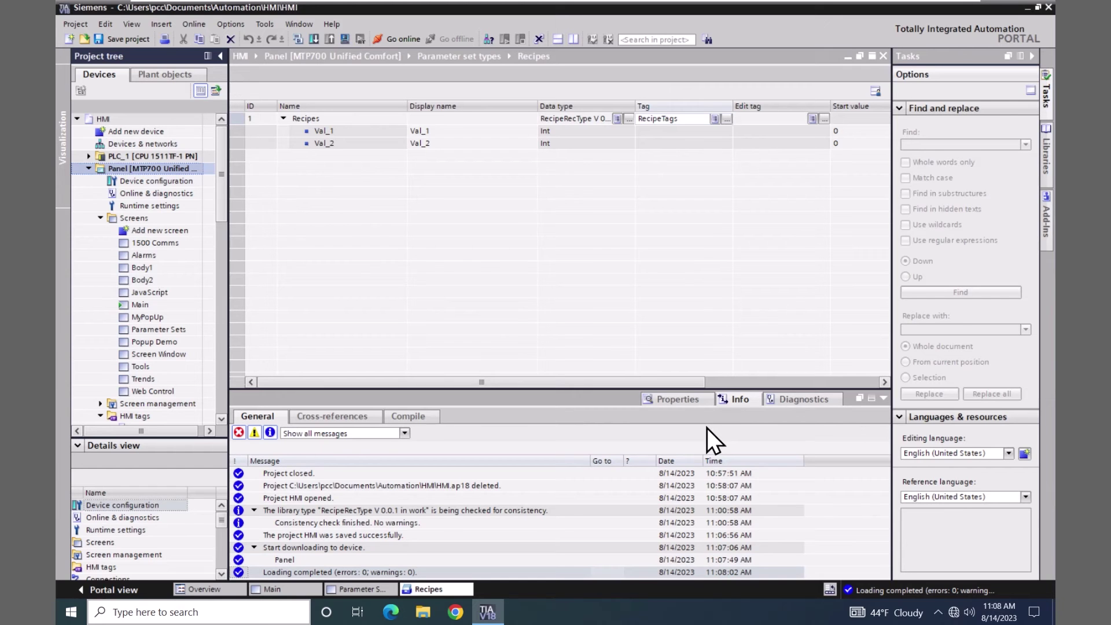
- Switch to Chrome and sign in to WinCC Unified RT with the saved administrator username and its password
click(462, 611)
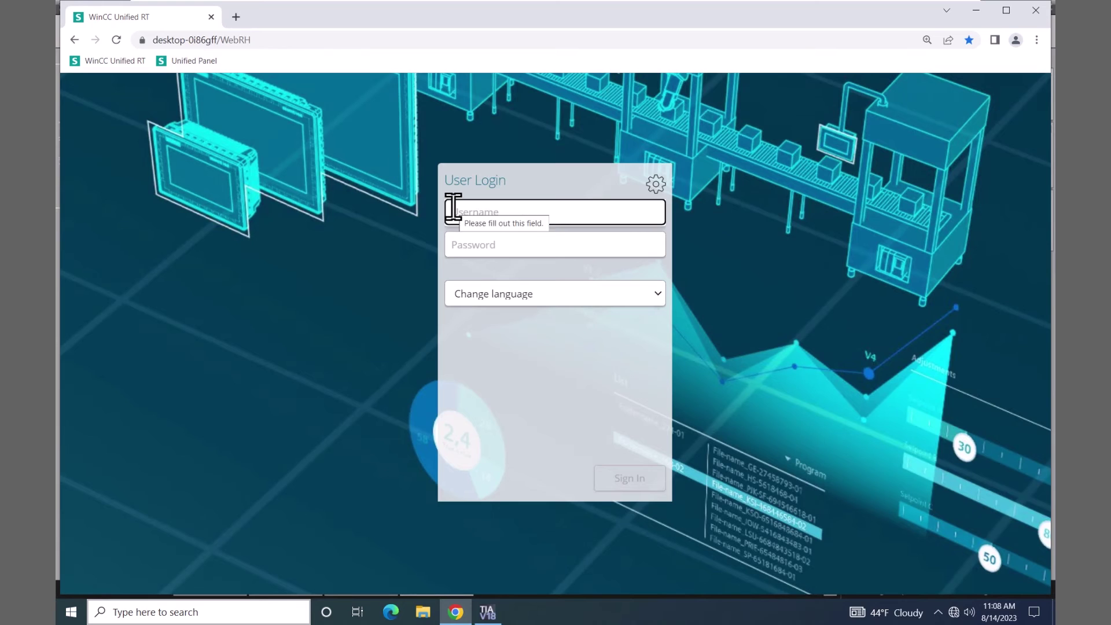
click(453, 211)
click(512, 243)
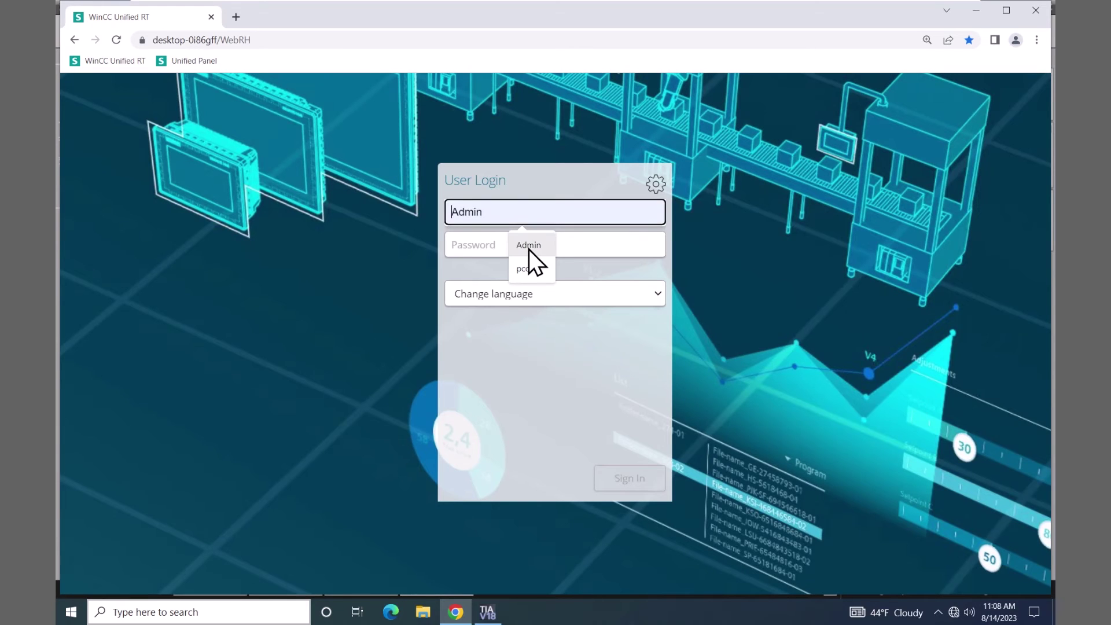
click(494, 244)
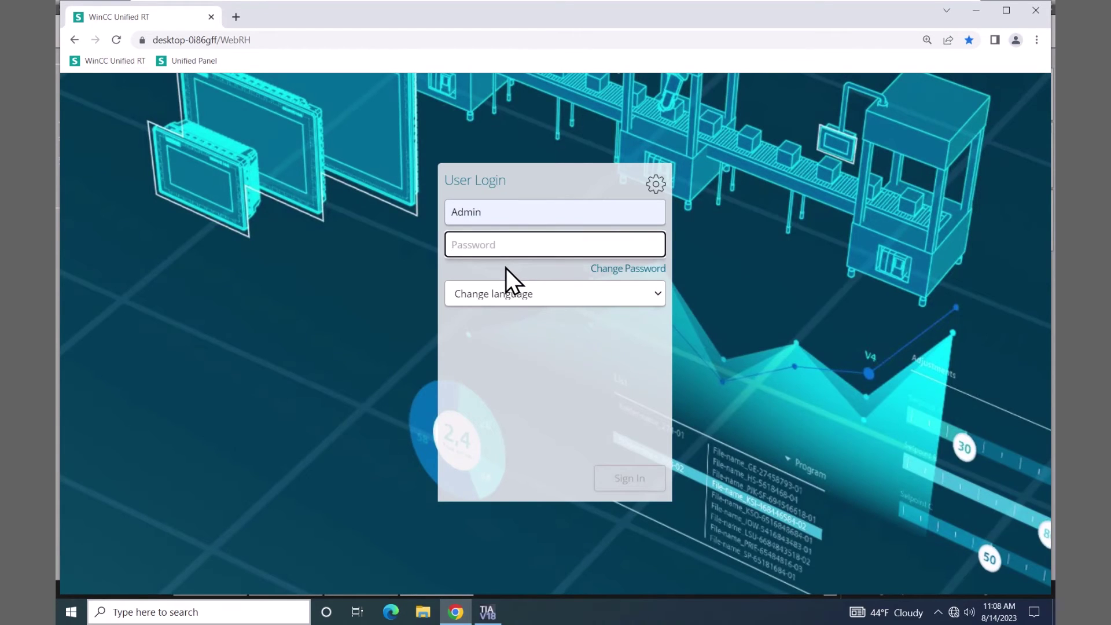
text(Hmi)
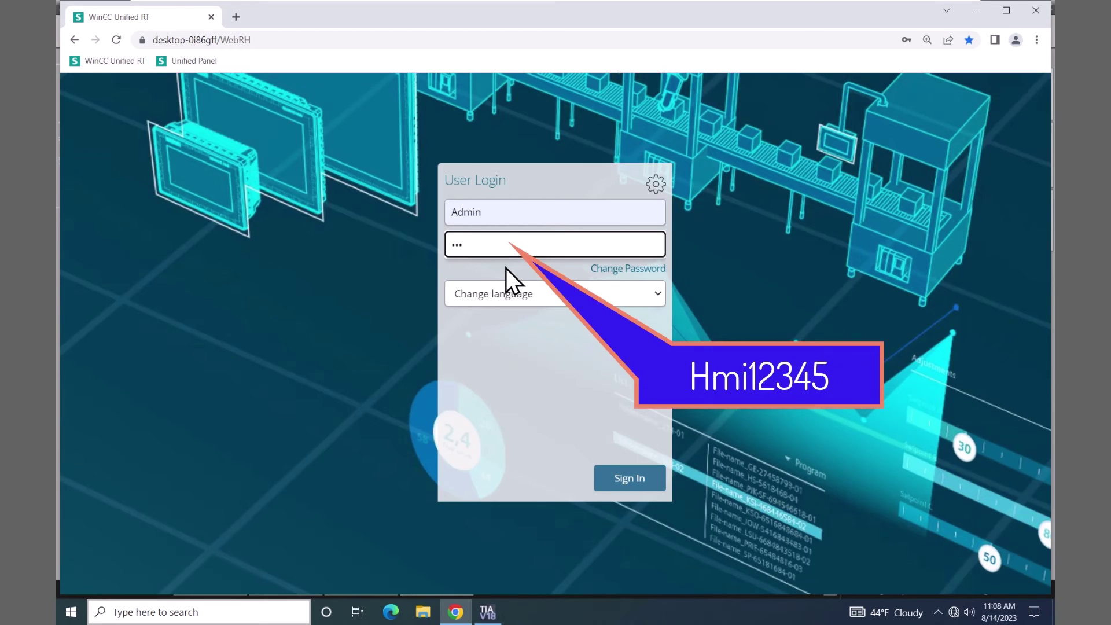
text(12345)
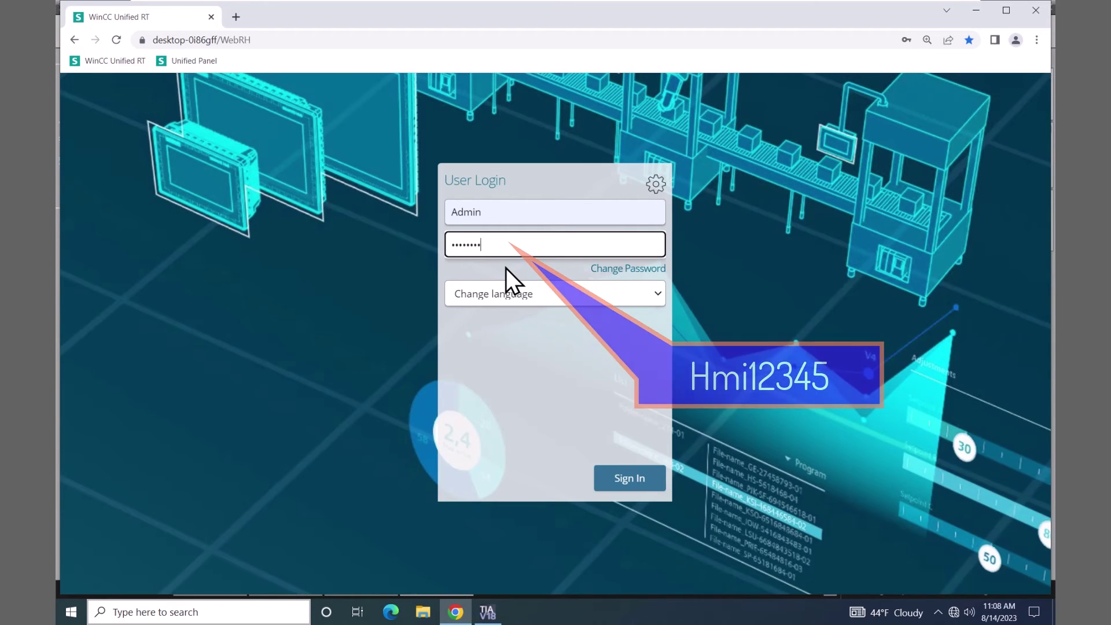
click(637, 484)
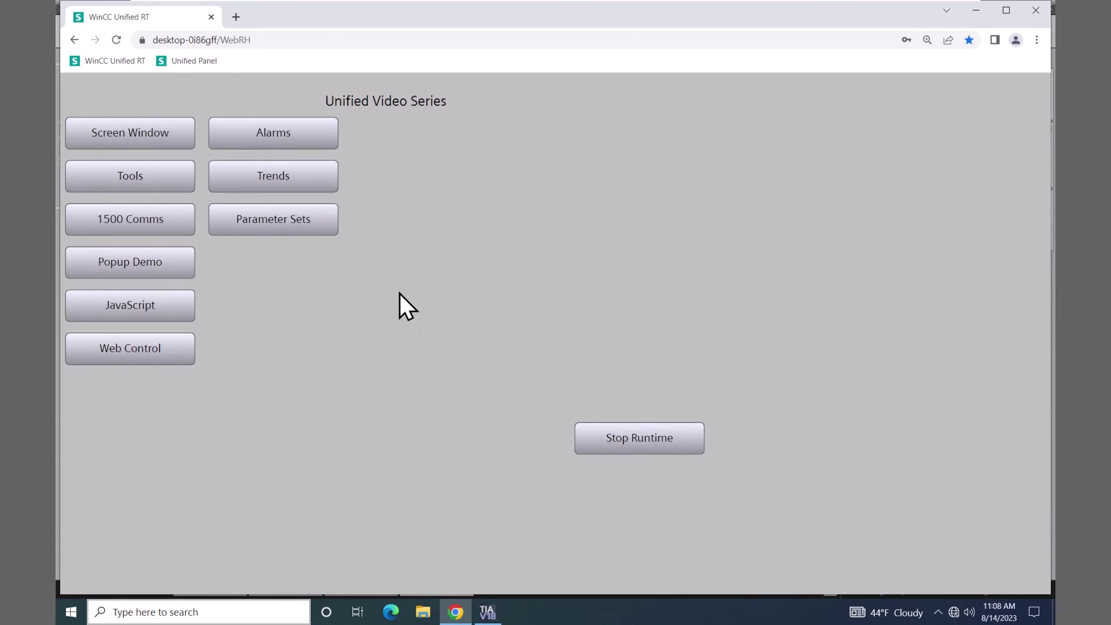
- Open the Parameter Sets screen and select Recipes as the parameter set type
click(289, 219)
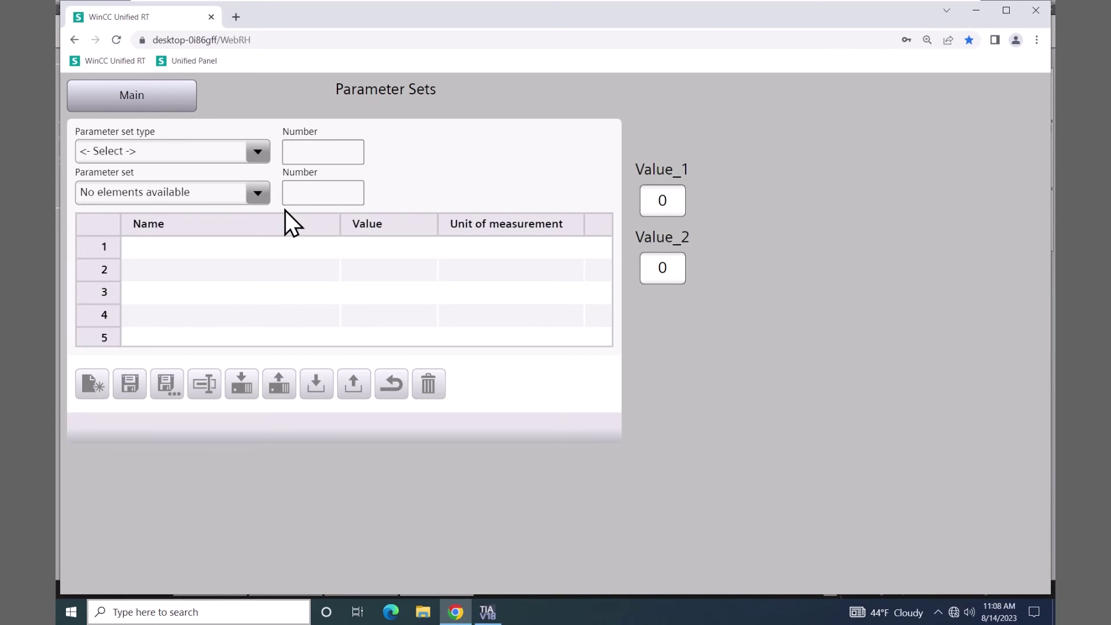
click(257, 155)
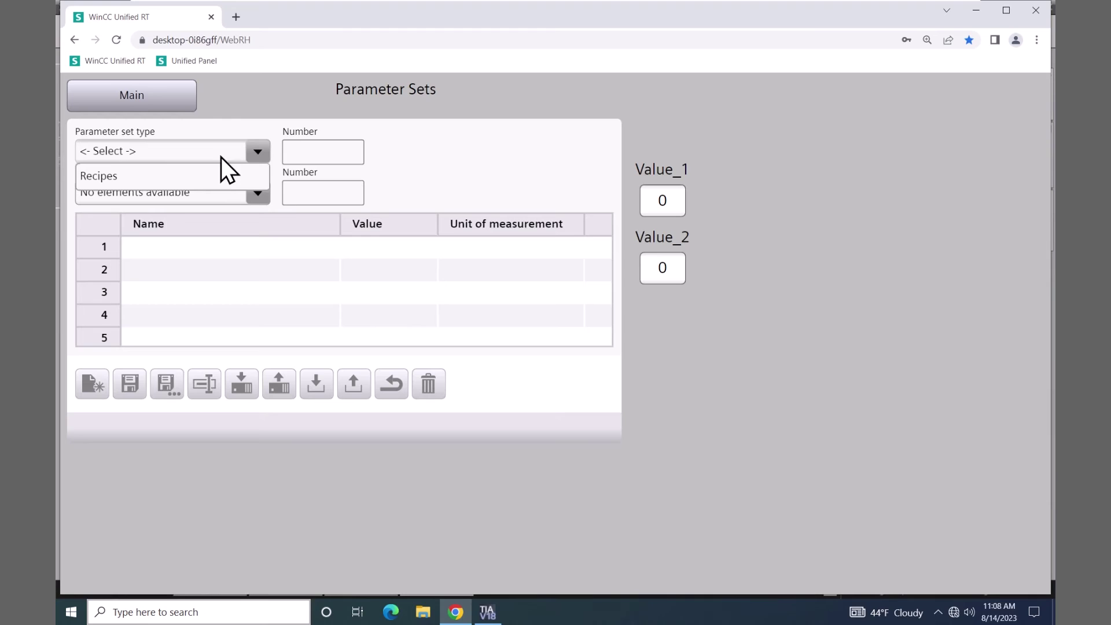
click(99, 177)
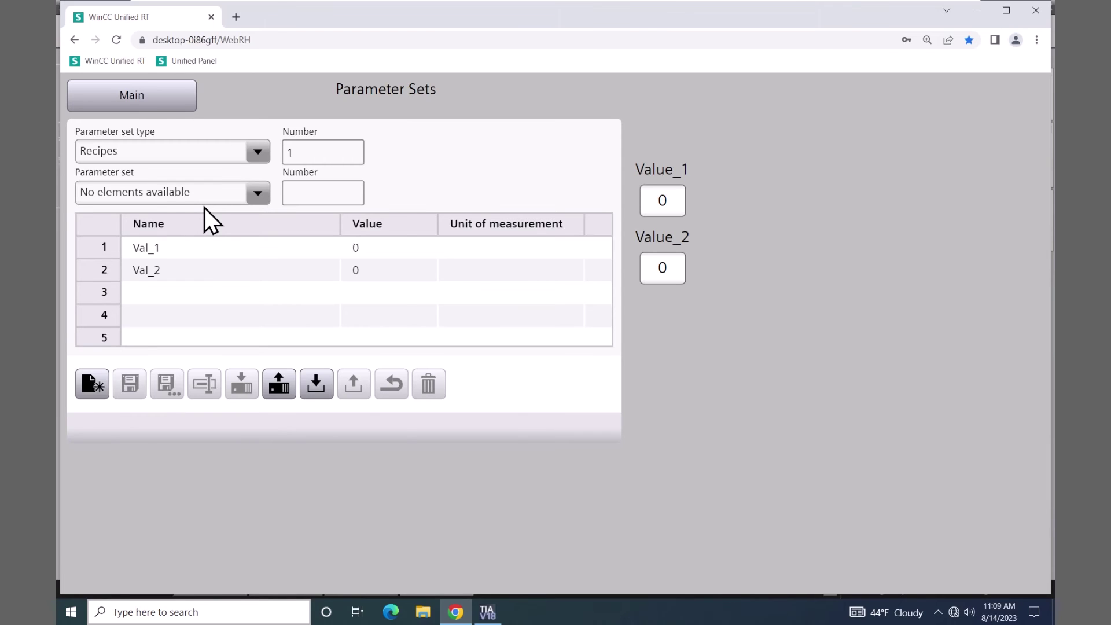
- Add two new Recipes parameter sets named 'Min' and 'Max'
click(93, 381)
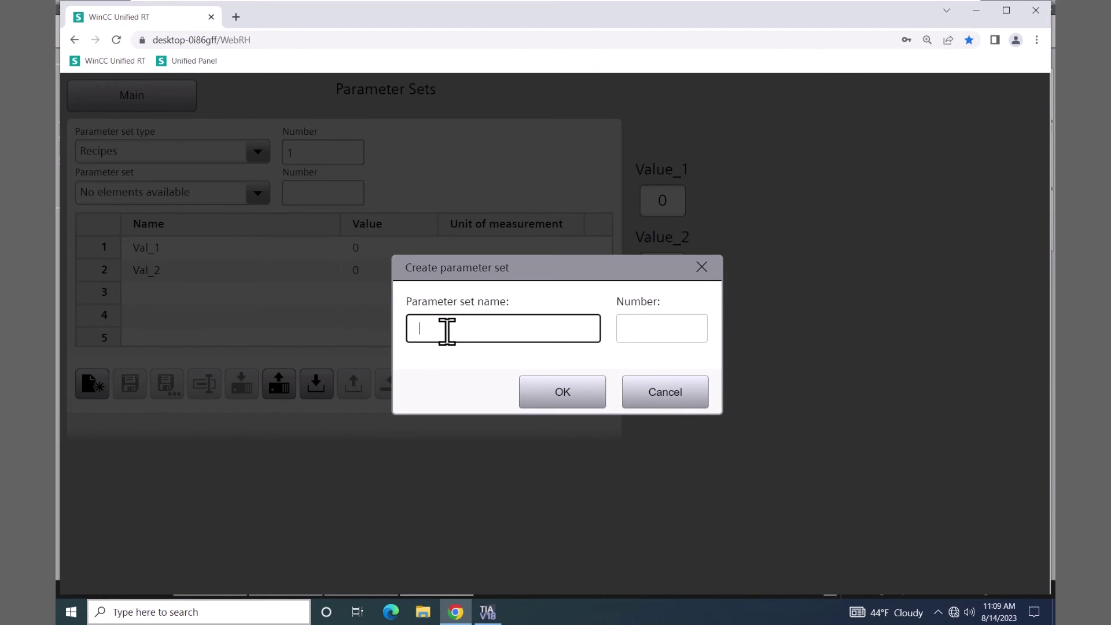
text(Min)
click(550, 393)
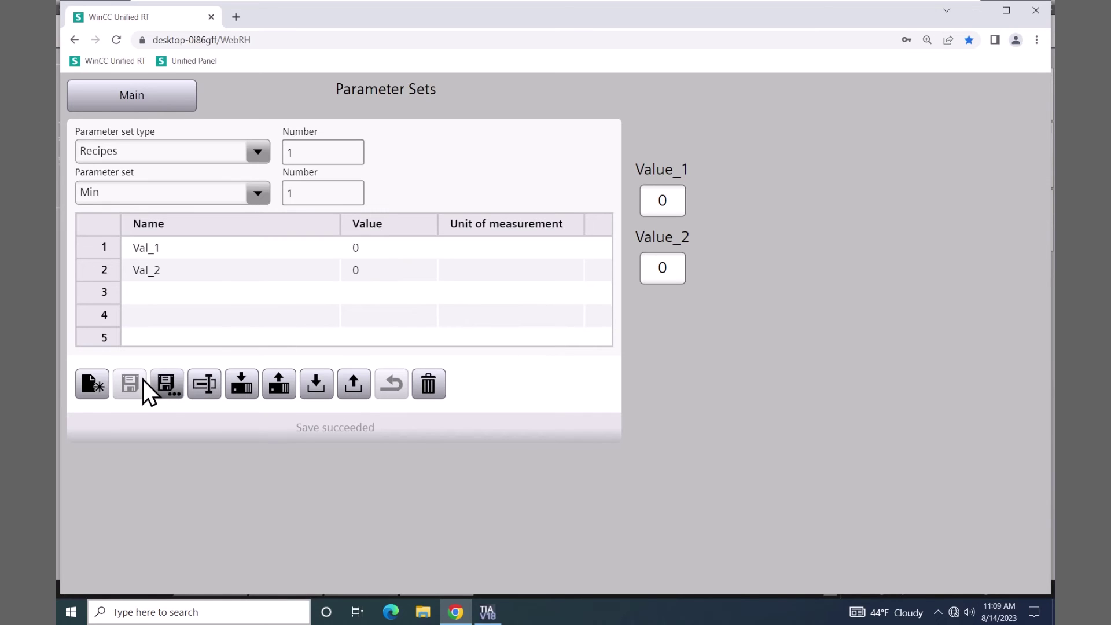
click(91, 385)
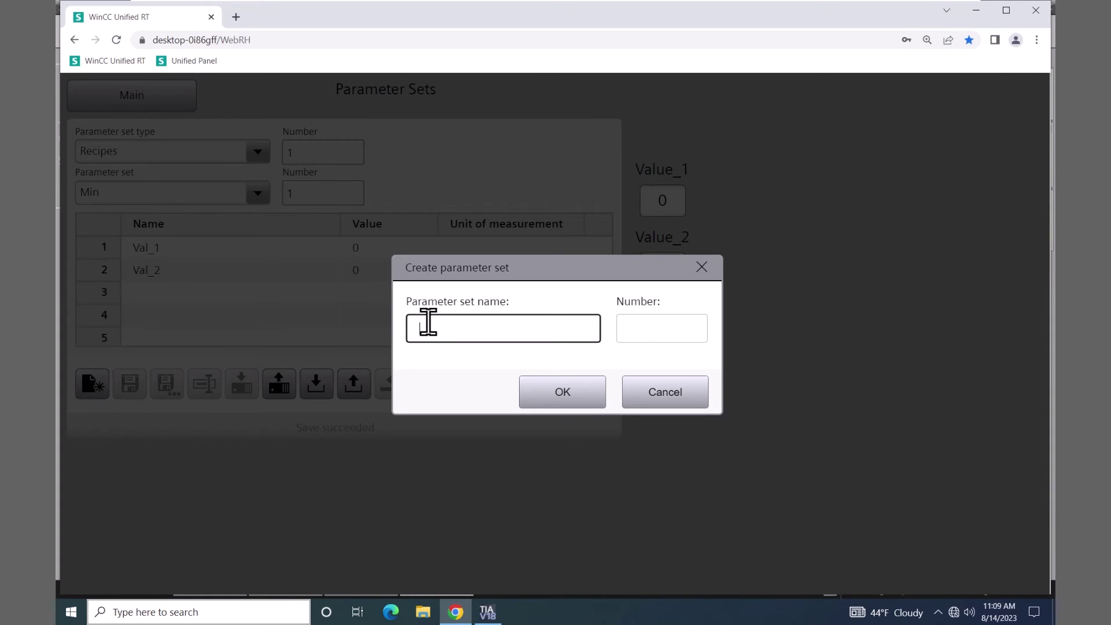
text(Max)
click(547, 387)
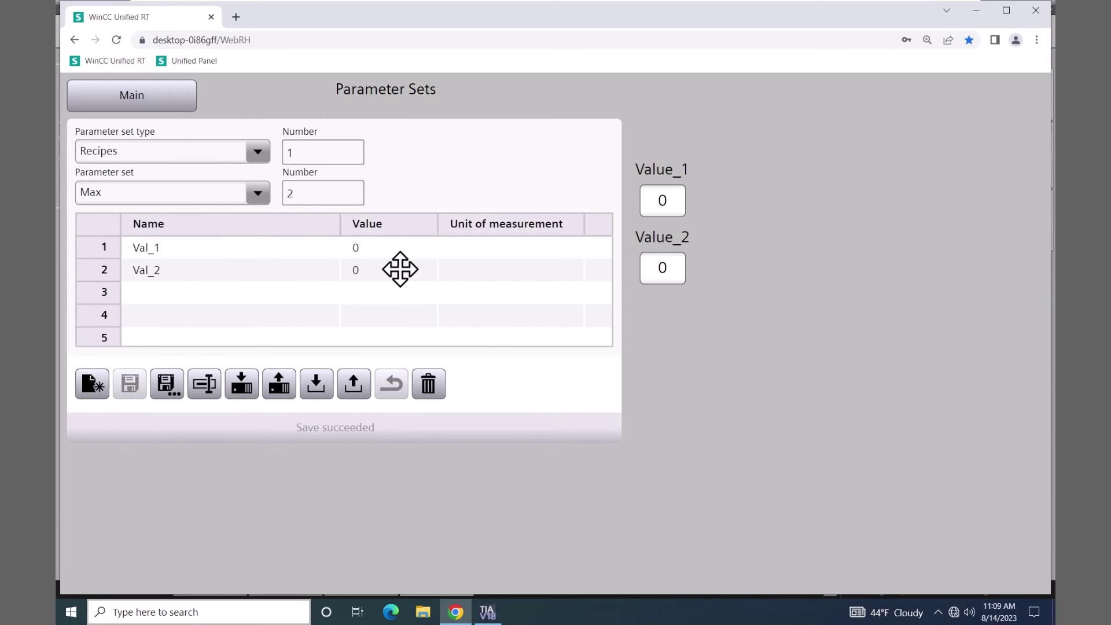
- Set Max's Val_1 to 100 and Val_2 to 99, then save the set
double_click(368, 248)
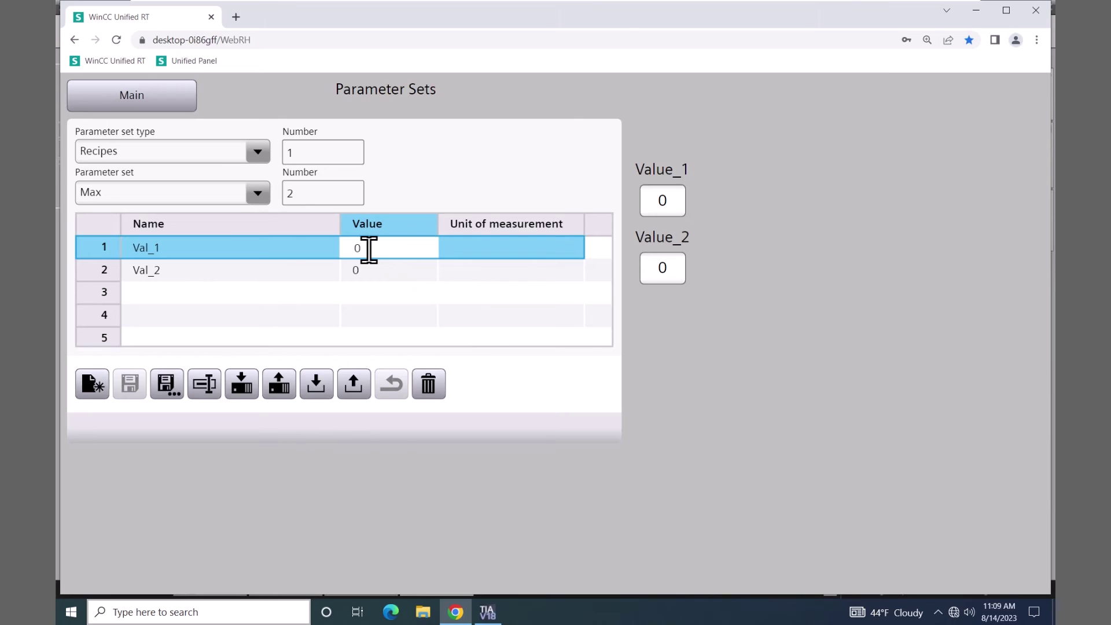
key(BackSpace)
text(100)
click(368, 272)
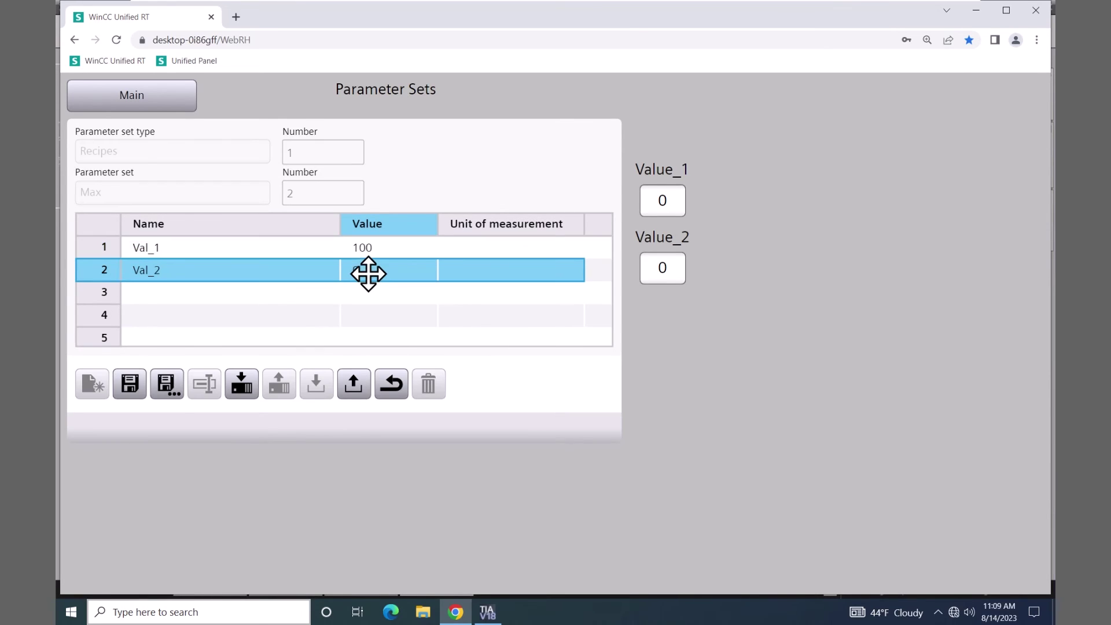
double_click(368, 272)
key(BackSpace)
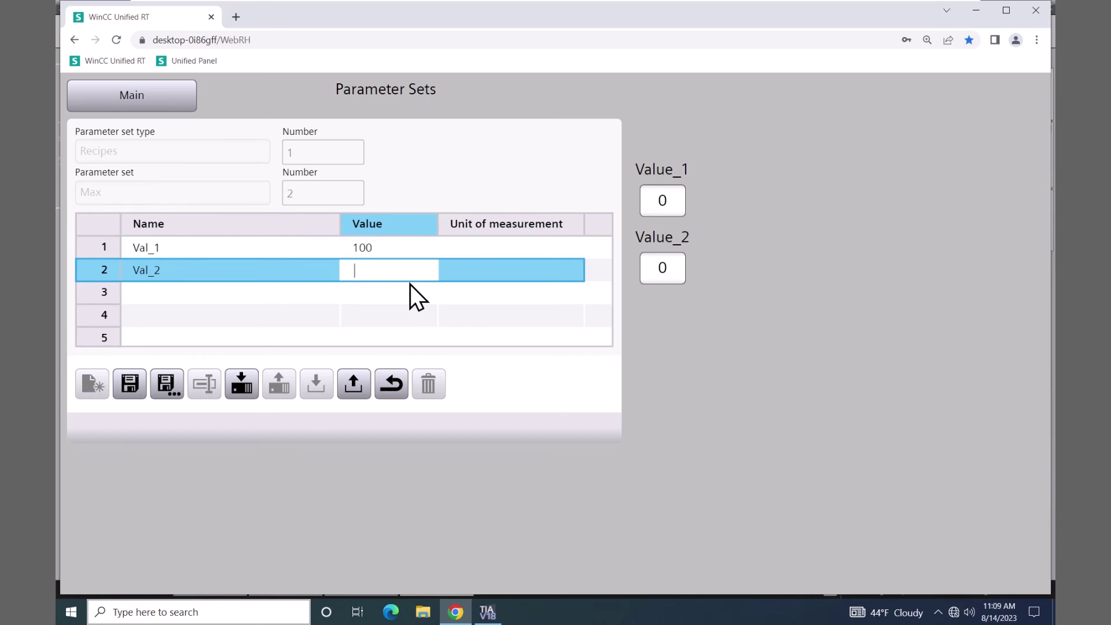
text(99)
key(Return)
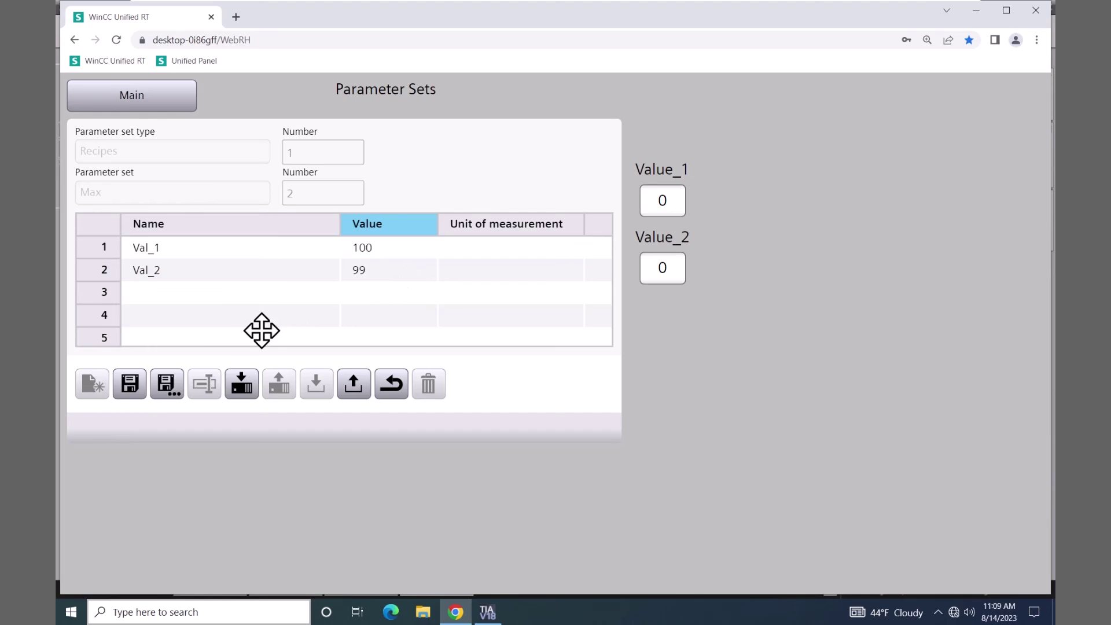
click(130, 391)
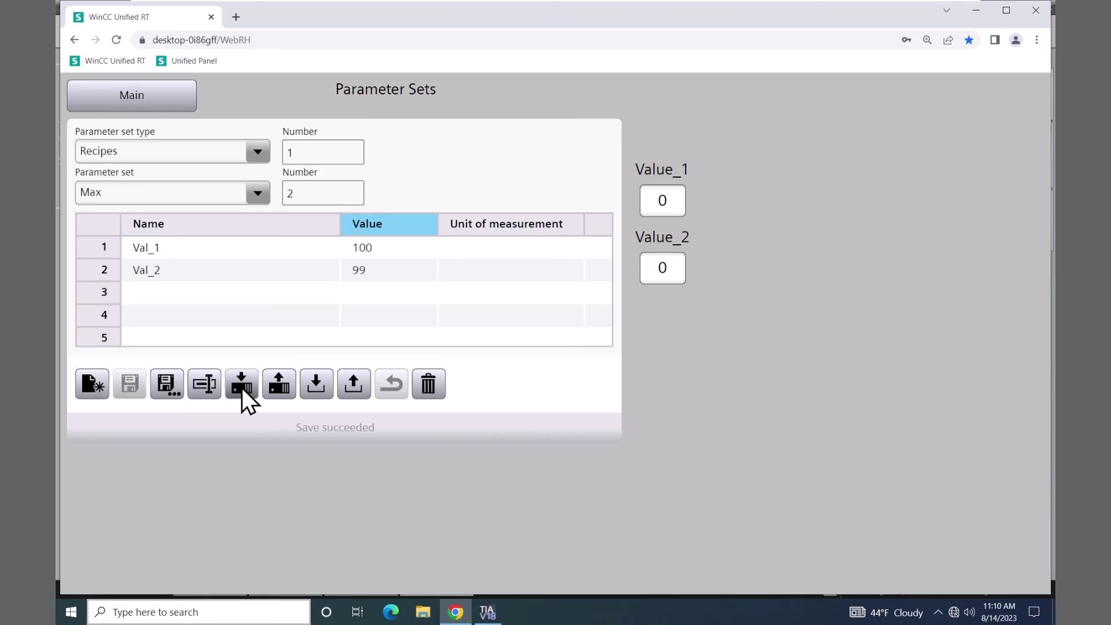
- Write Max to the PLC, change the Value_2 tag to 88, and bring up Read from PLC
click(242, 386)
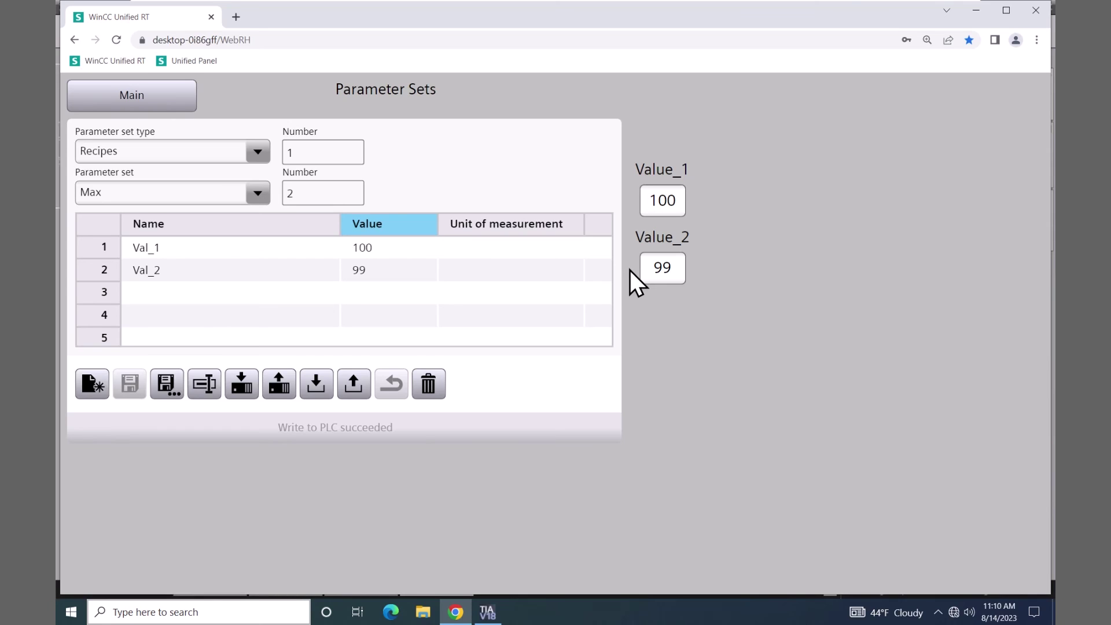
click(675, 268)
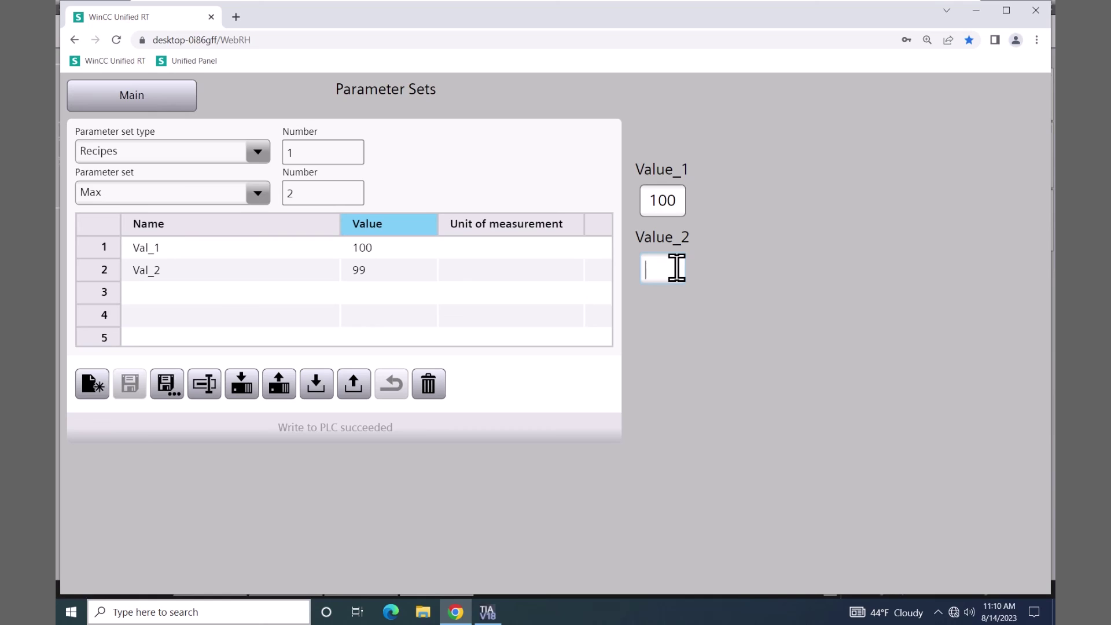
text(88)
key(Return)
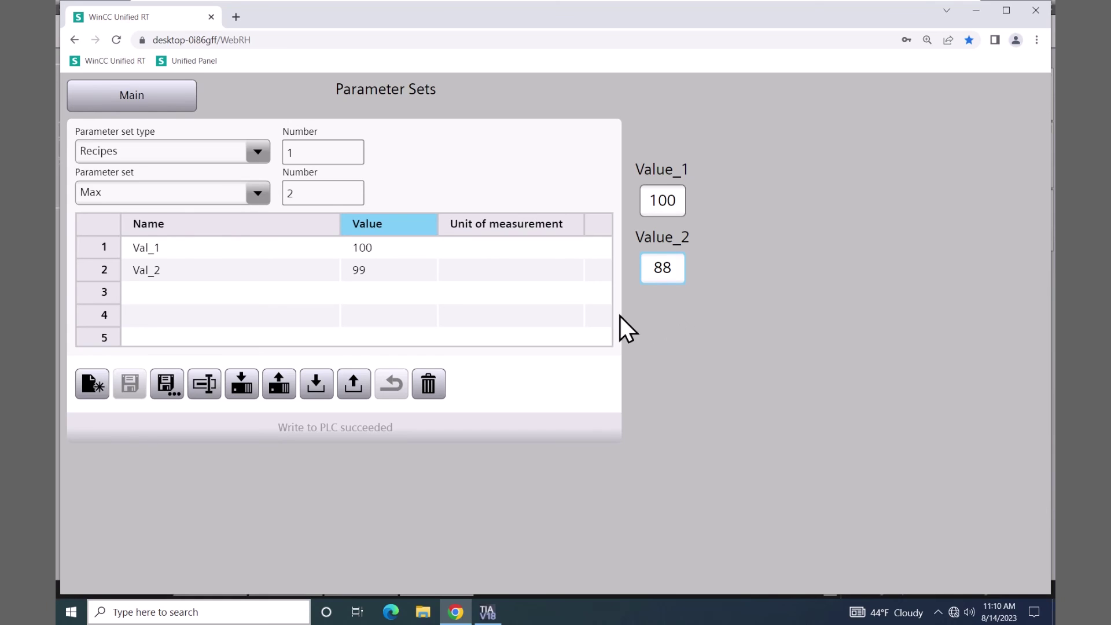
click(278, 385)
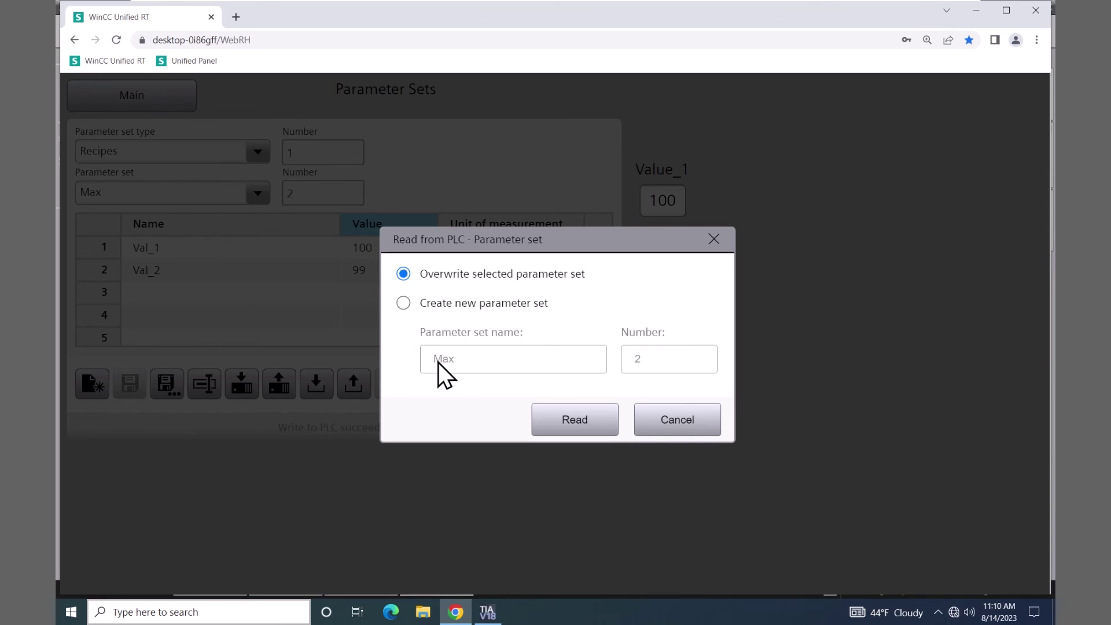
- Overwrite Max with the PLC values, save it as 'Max_new', and display the Min set
click(582, 418)
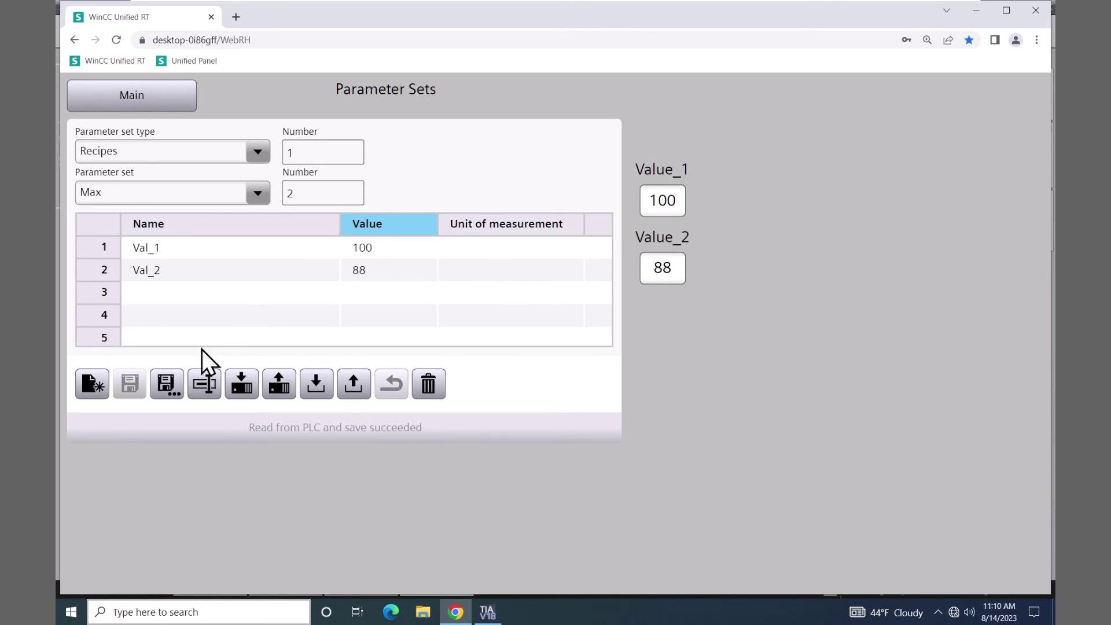
click(167, 384)
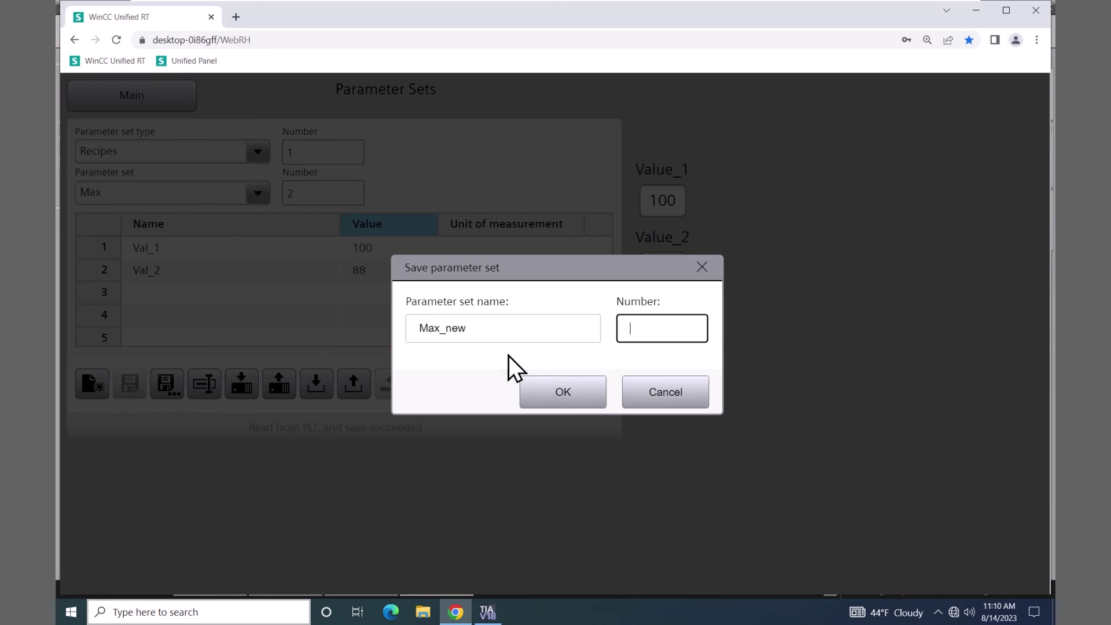
click(576, 394)
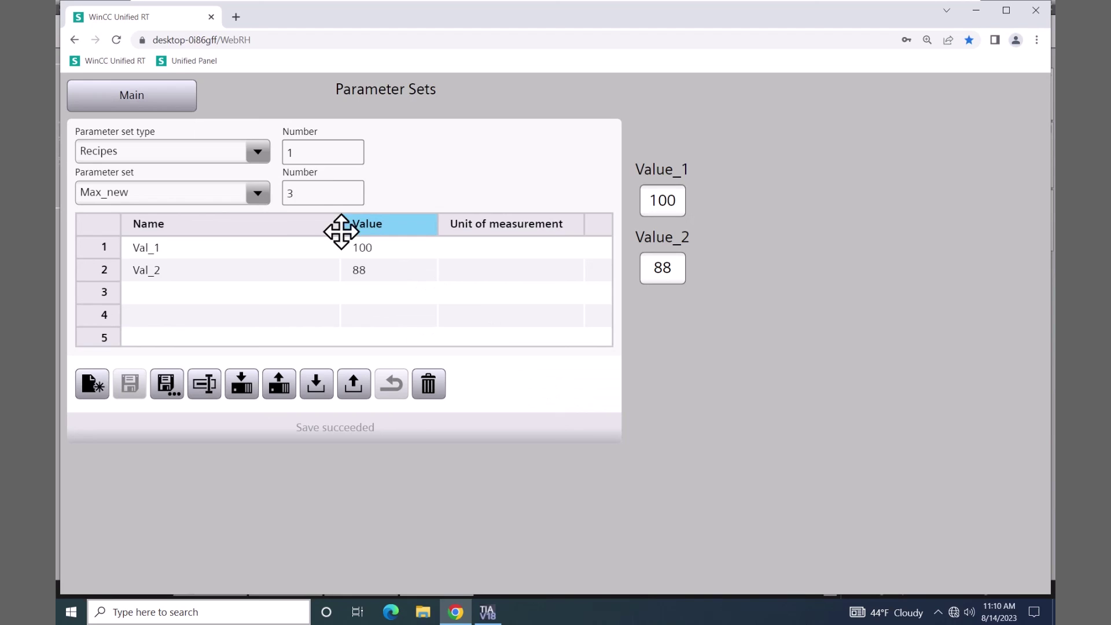
click(256, 194)
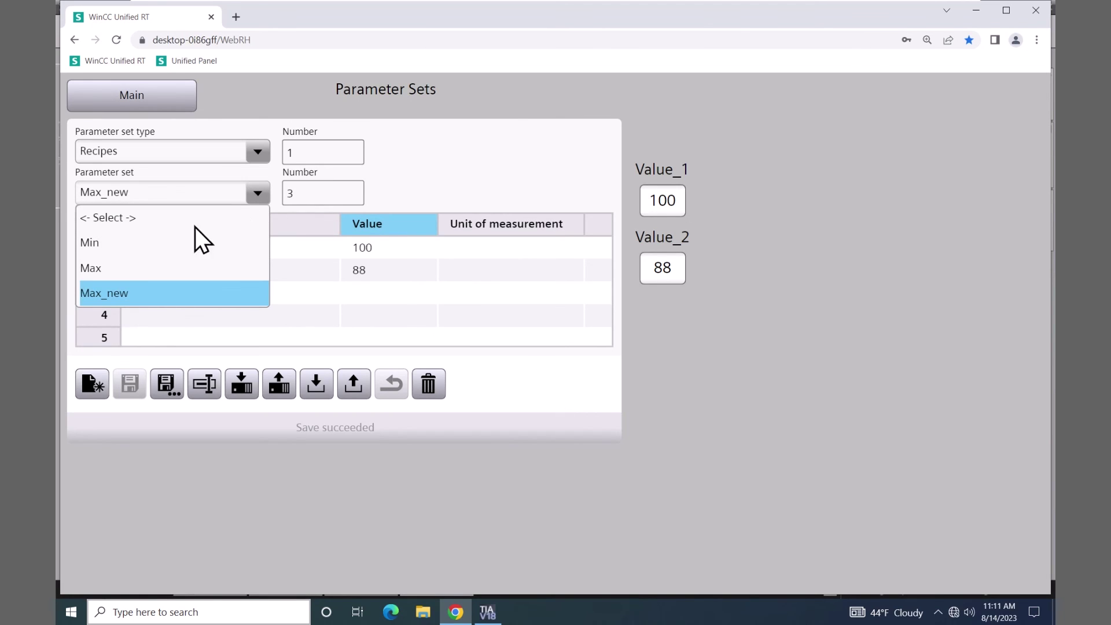
click(118, 246)
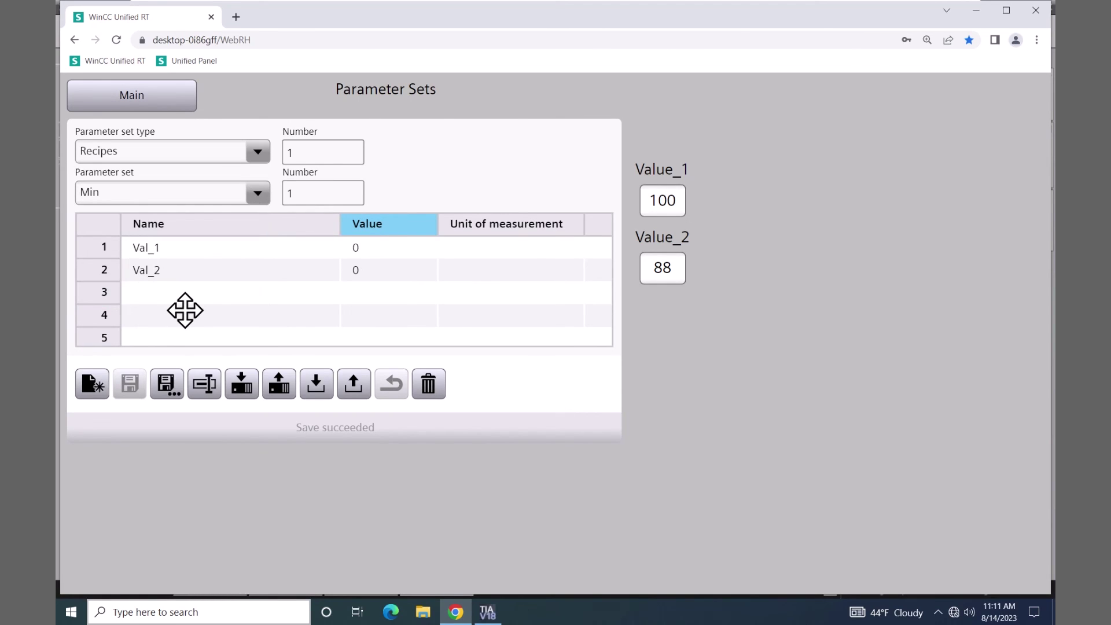